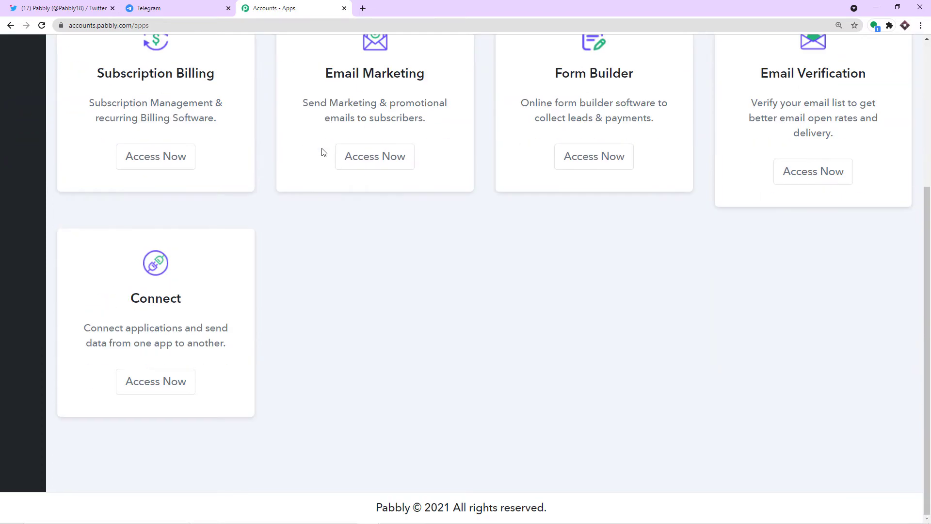
# Open Pabbly Connect and create a new workflow named "Twitter to Telegram"
pyautogui.click(150, 382)
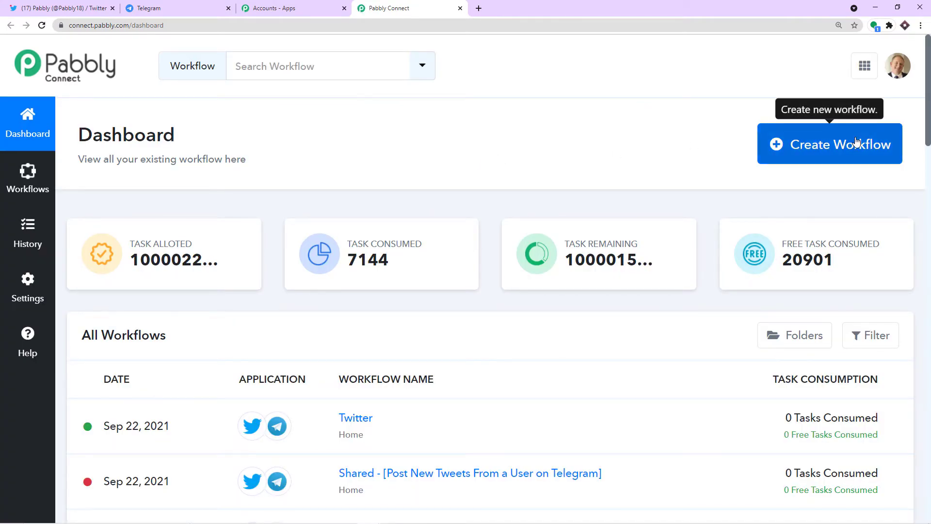
pyautogui.click(857, 141)
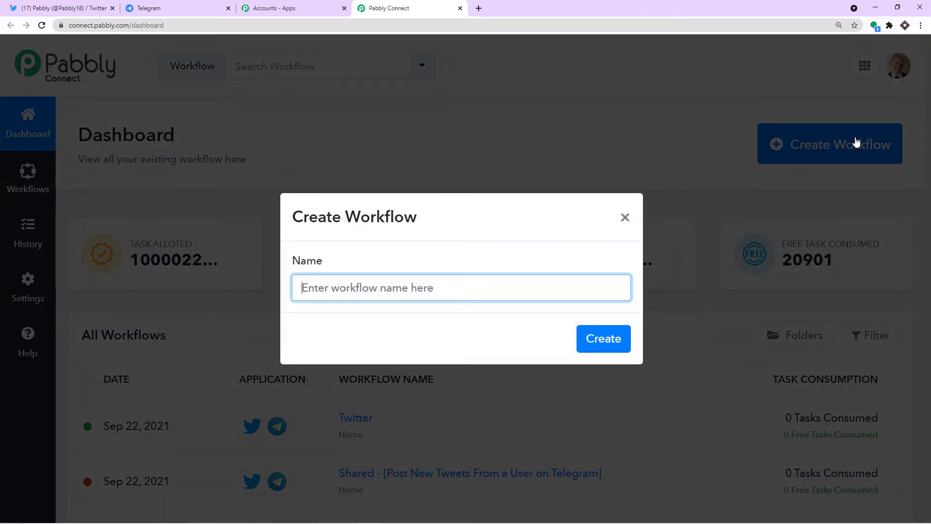
pyautogui.write('t')
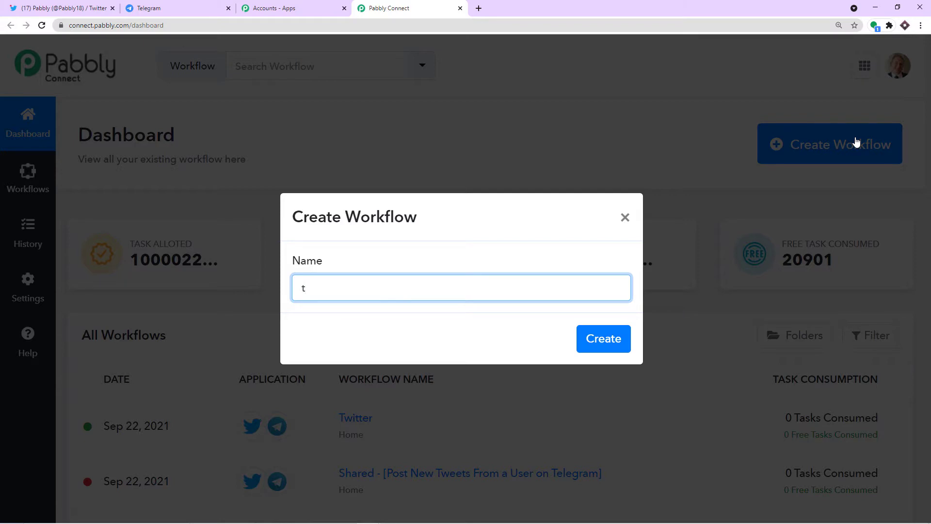
pyautogui.press('BackSpace')
pyautogui.write('Twitter to Telegram')
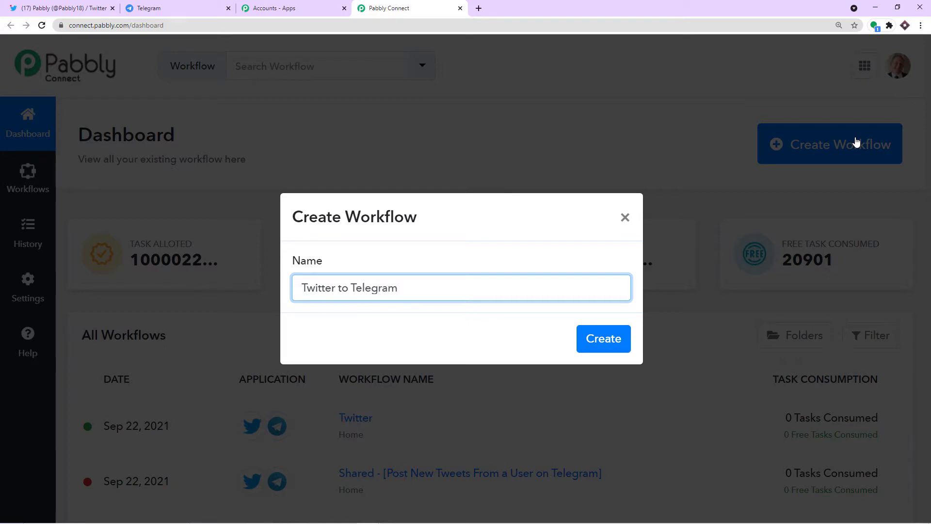
pyautogui.click(608, 339)
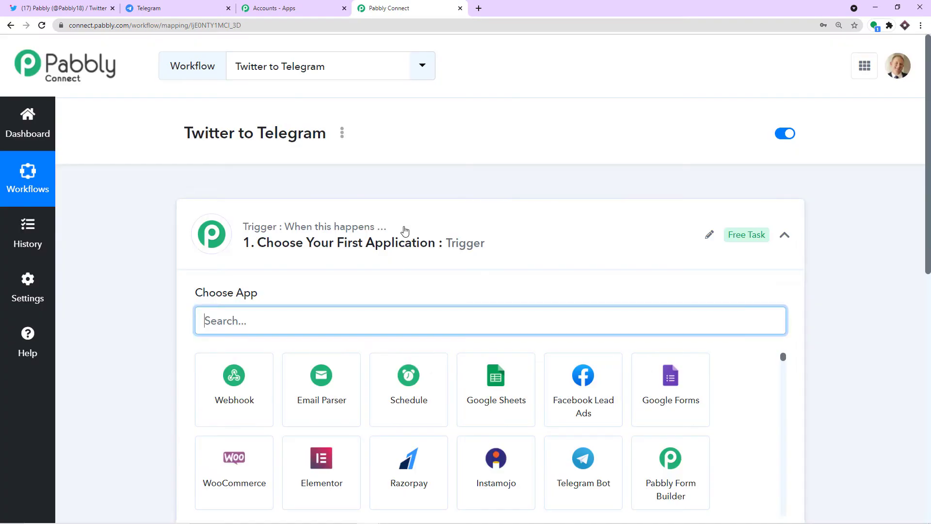
# Set the workflow's trigger application to Twitter (Beta) with New Tweet as the trigger event
pyautogui.click(405, 230)
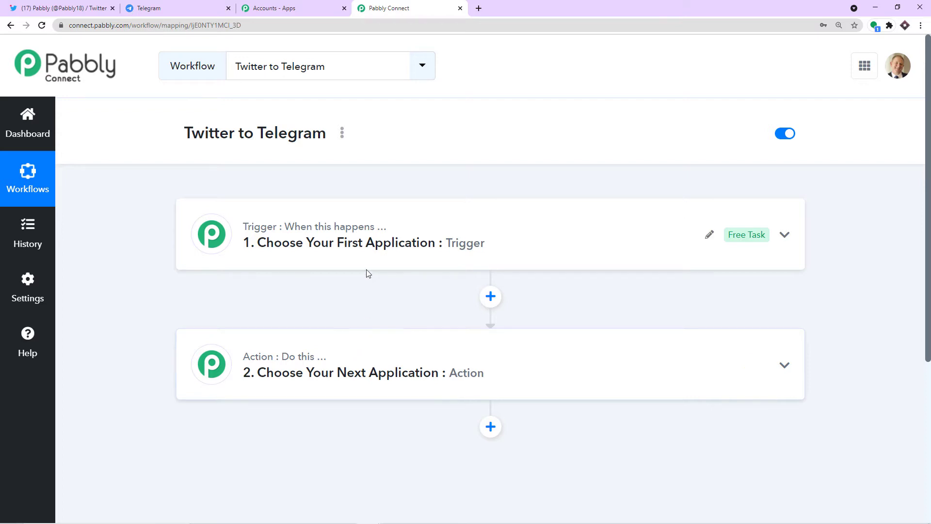
pyautogui.click(357, 245)
pyautogui.click(251, 320)
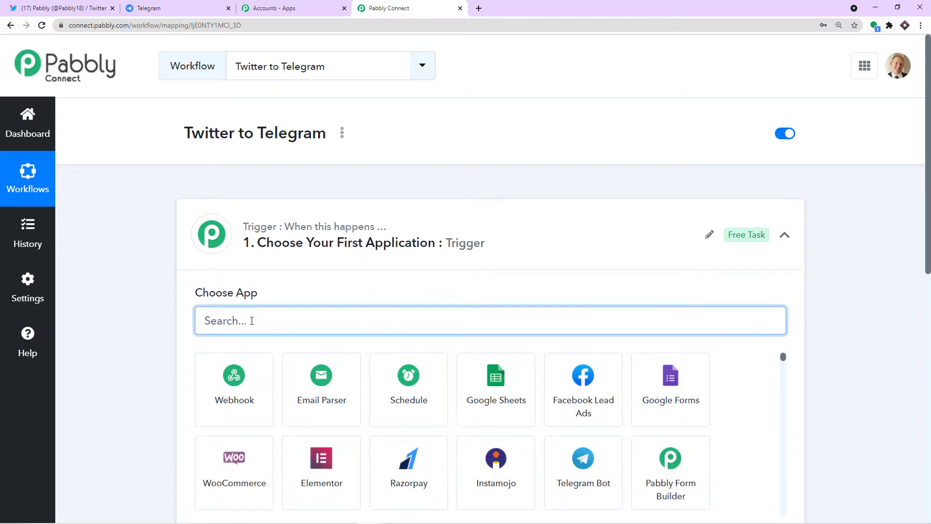
pyautogui.write('twi')
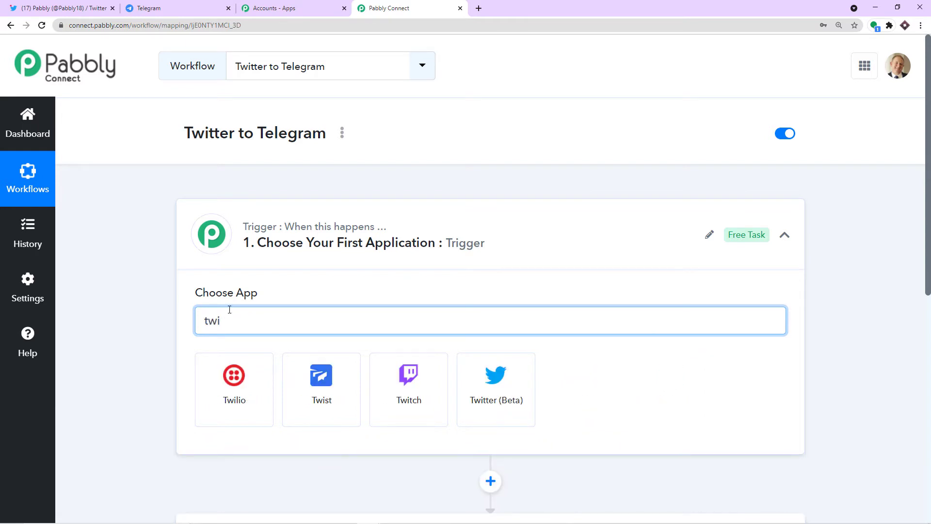
pyautogui.click(483, 378)
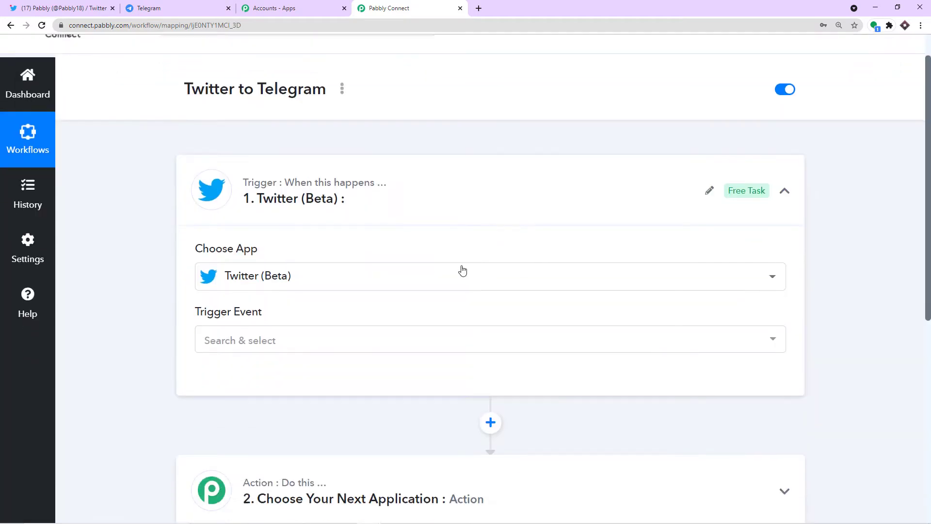
pyautogui.click(316, 339)
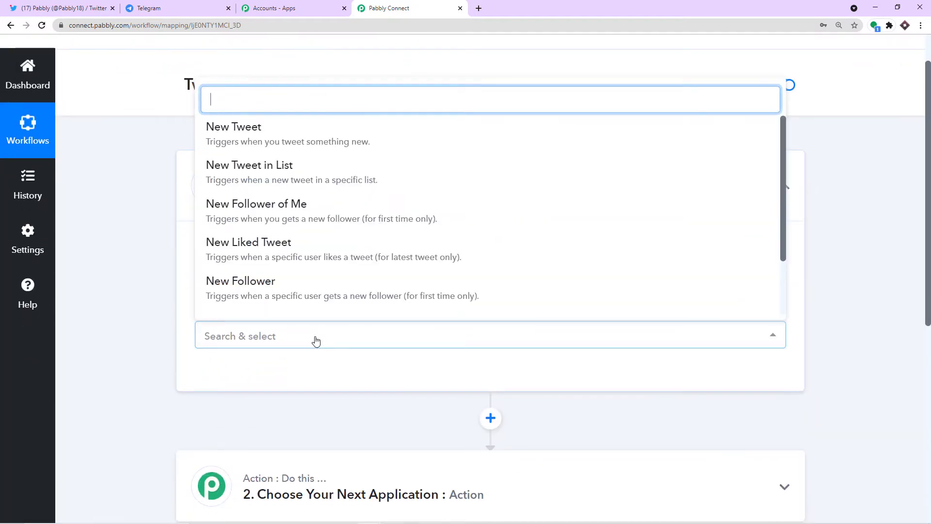
pyautogui.click(264, 141)
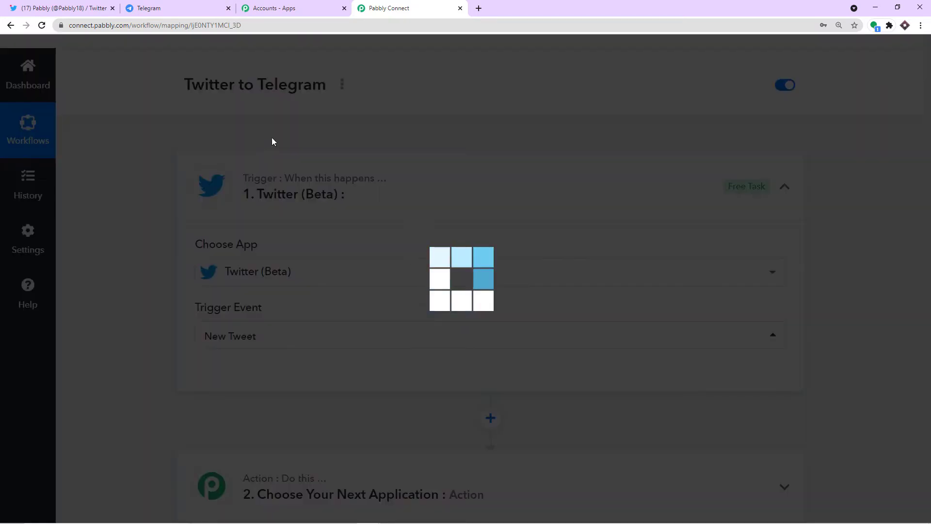
pyautogui.scroll(-1, 400, 178)
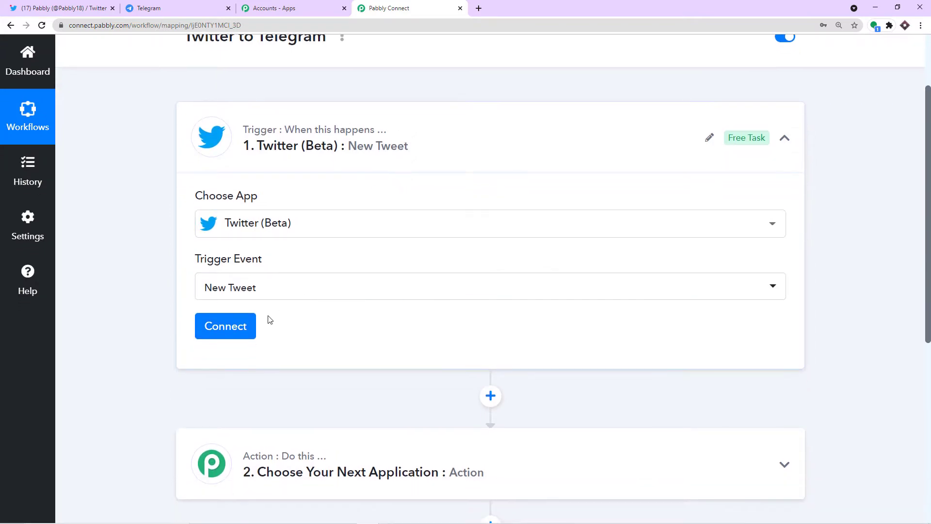
# Add a new Twitter (Beta) connection to the trigger and authorize Pabbly Connect to access the Twitter account
pyautogui.click(78, 8)
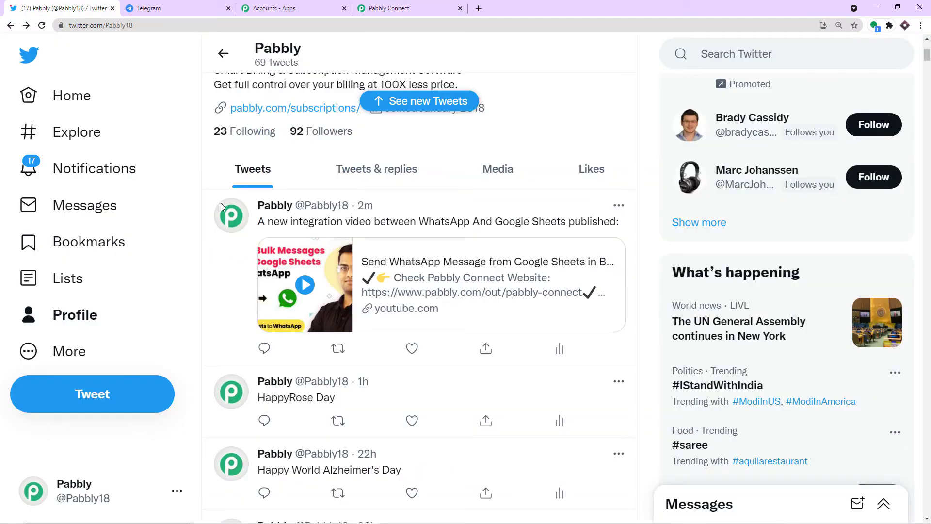
pyautogui.click(442, 5)
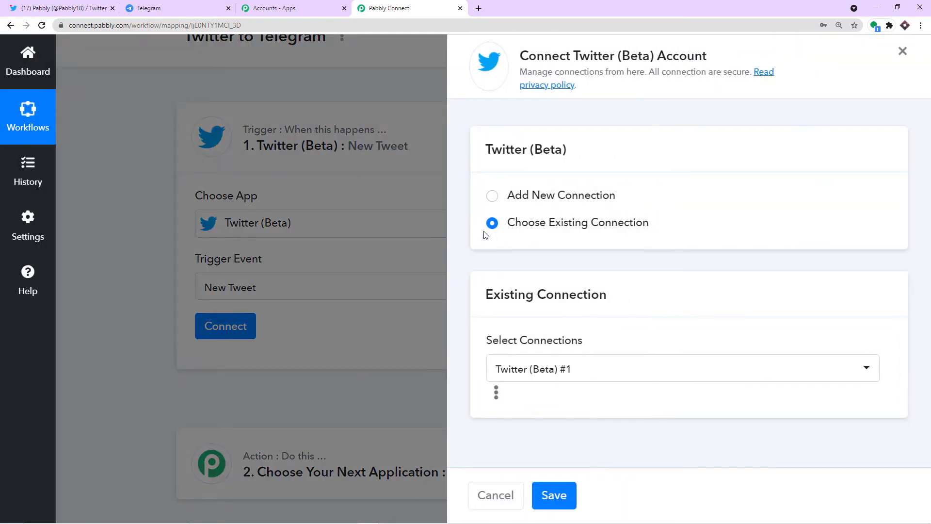
pyautogui.click(544, 200)
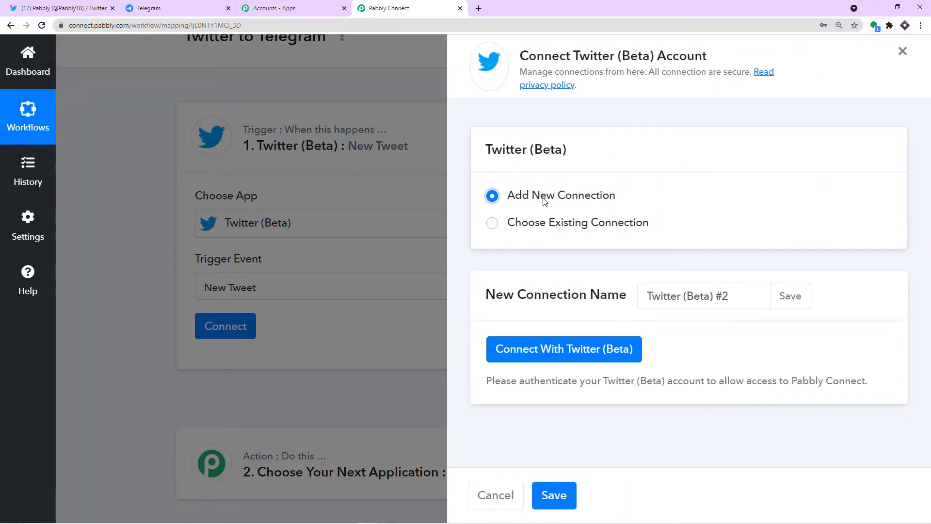
pyautogui.click(560, 357)
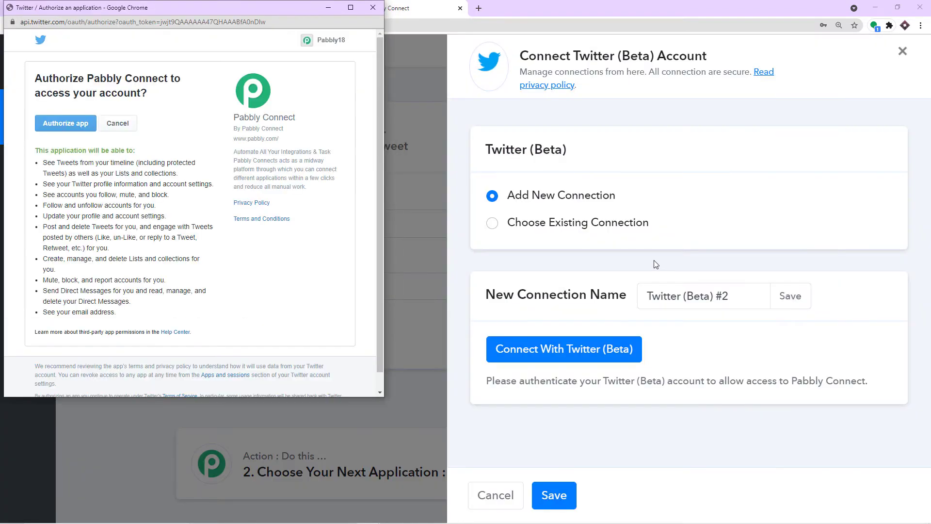
pyautogui.moveTo(153, 7); pyautogui.dragTo(657, 57)
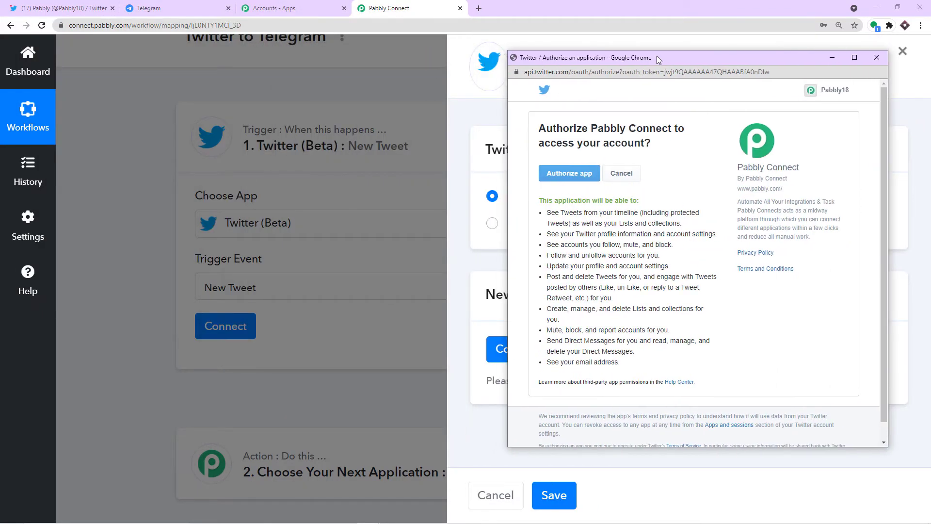
pyautogui.click(569, 173)
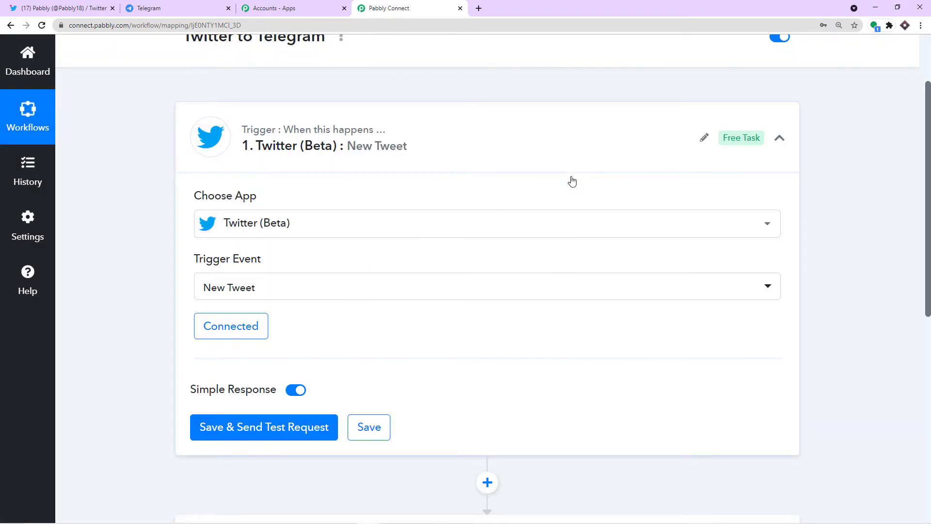
# Check the tweets on the Twitter profile, return to Pabbly Connect, and save the trigger with a test request
pyautogui.scroll(-3, 567, 179)
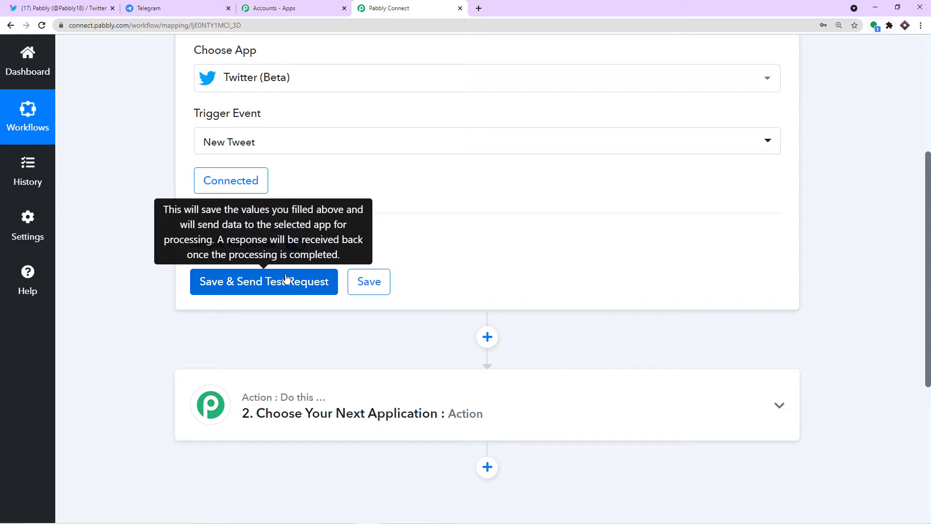
pyautogui.click(89, 7)
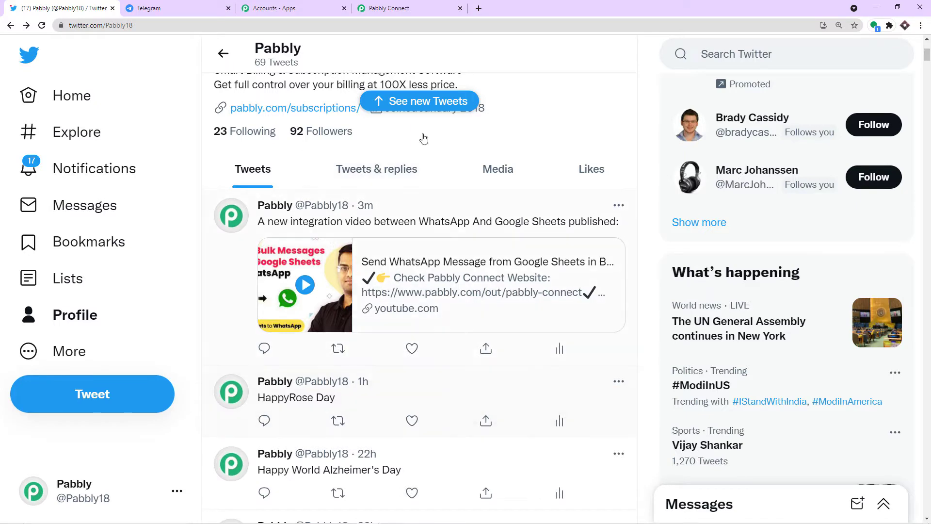
pyautogui.click(397, 8)
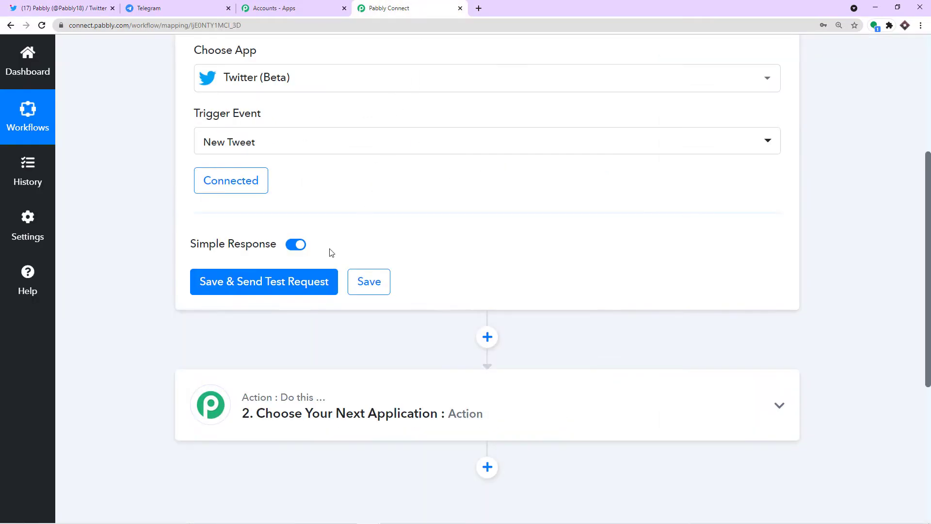
pyautogui.click(288, 287)
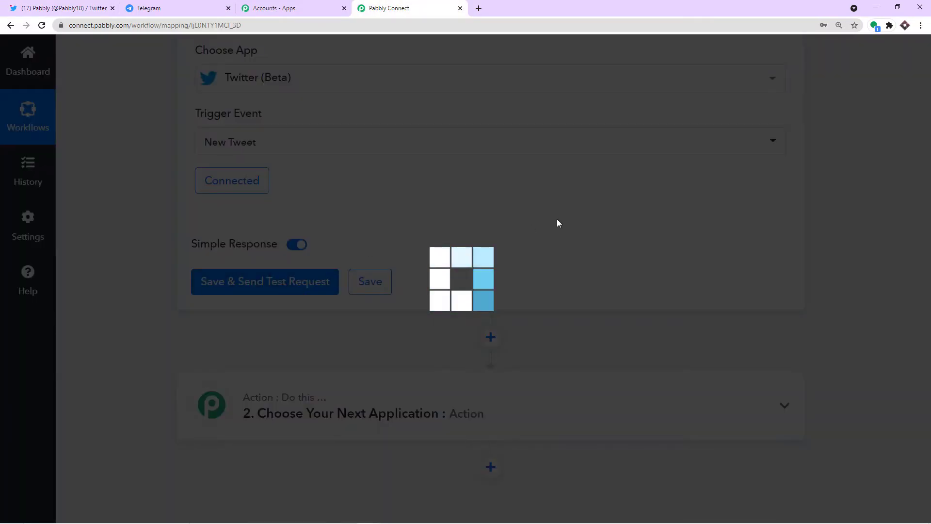
# Enlarge the Text value in the received response and examine the full tweet text
pyautogui.scroll(-4, 600, 271)
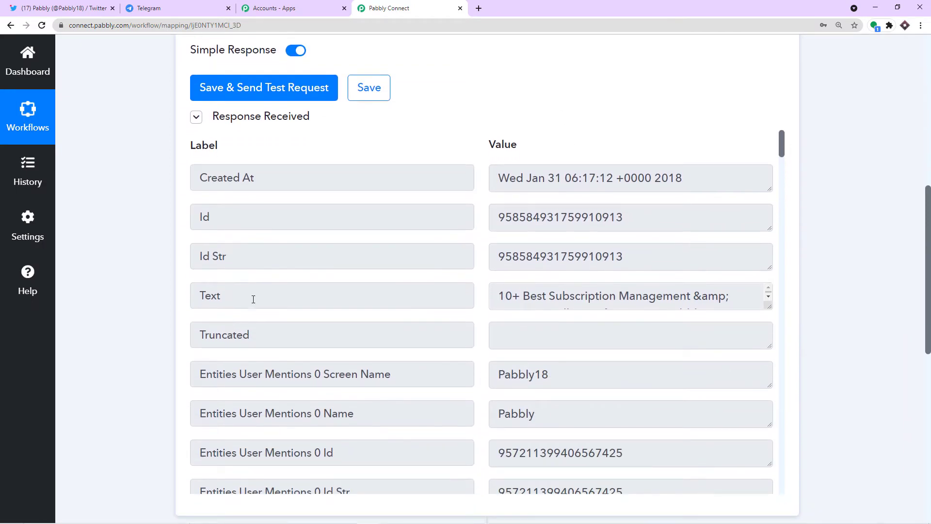
pyautogui.click(238, 300)
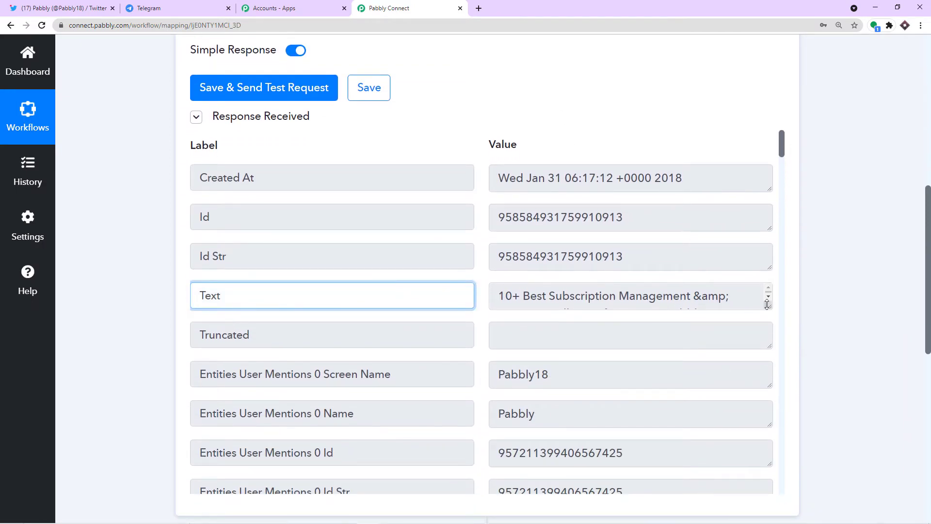
pyautogui.moveTo(769, 306); pyautogui.dragTo(767, 420)
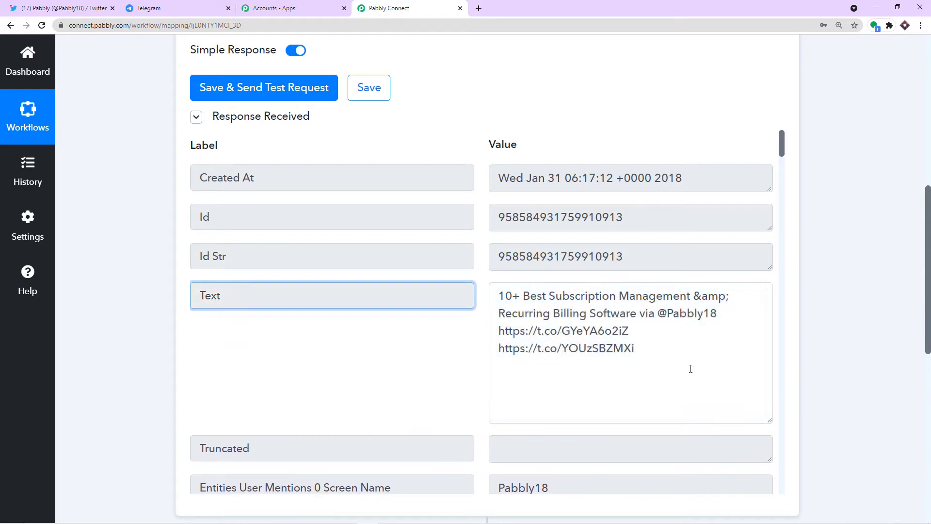
pyautogui.moveTo(690, 367); pyautogui.dragTo(470, 276)
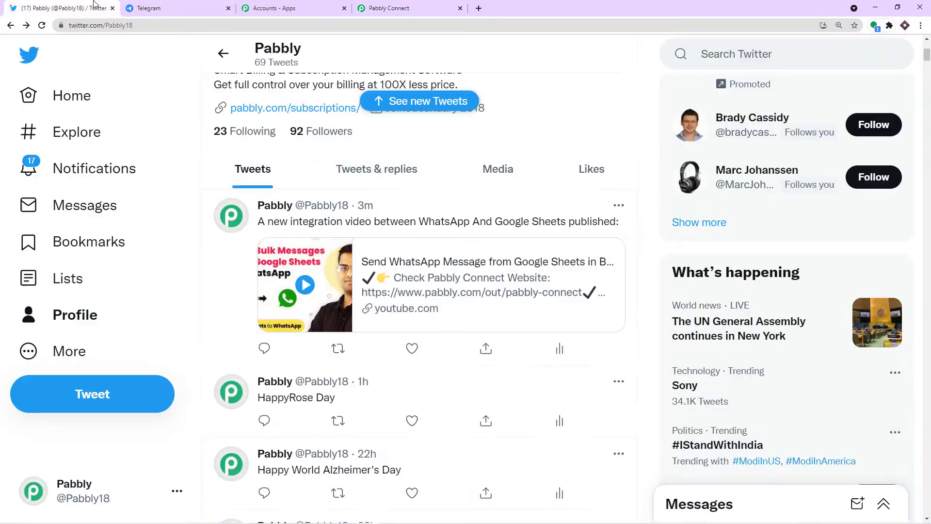
# Switch to Twitter, compare the received text with the oldest tweet on the profile, and return to Pabbly Connect
pyautogui.click(63, 8)
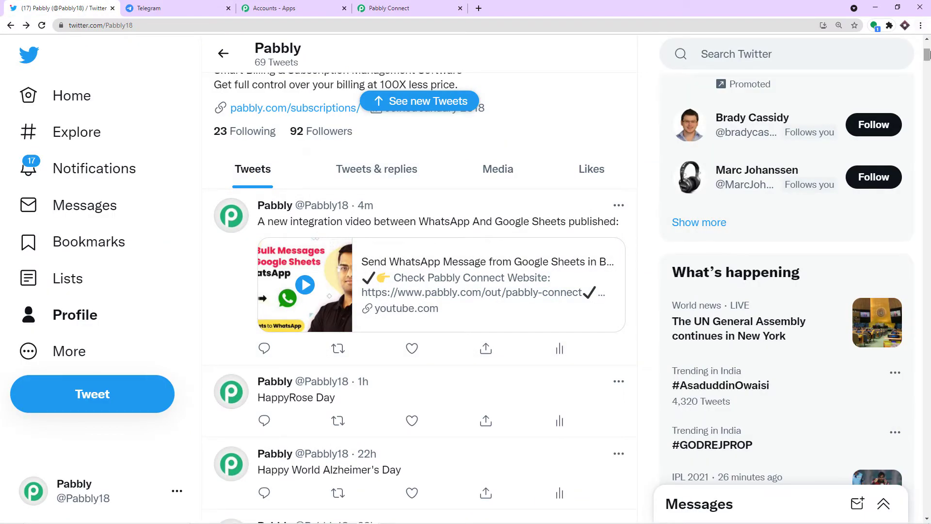
pyautogui.moveTo(927, 54); pyautogui.dragTo(927, 502)
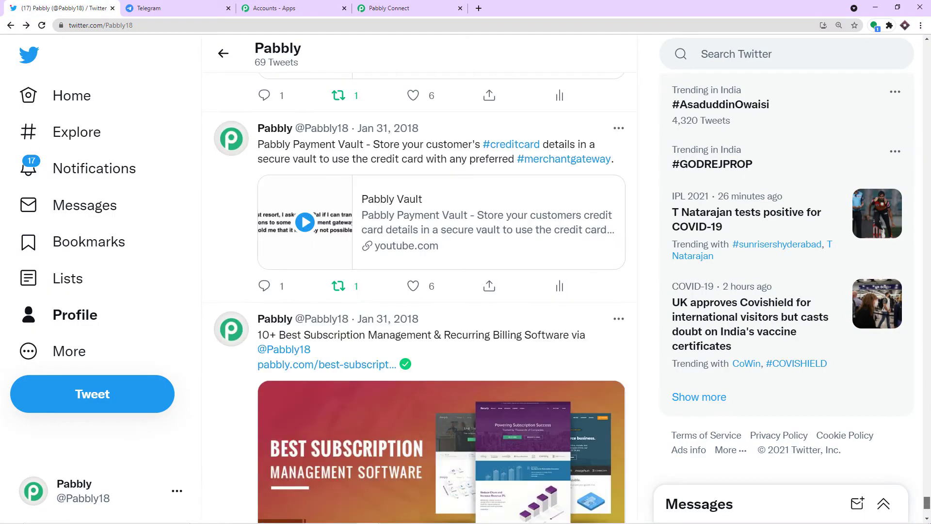
pyautogui.scroll(-3, 513, 322)
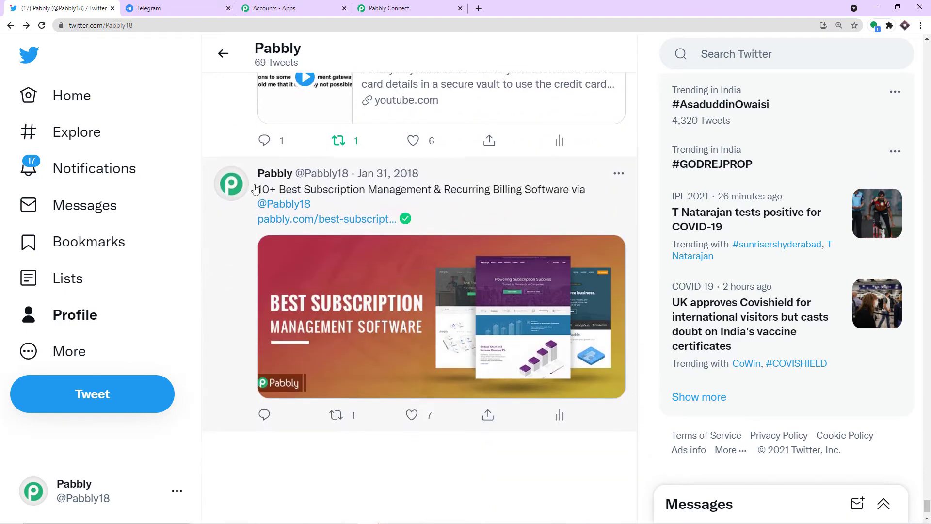
pyautogui.scroll(-1, 448, 225)
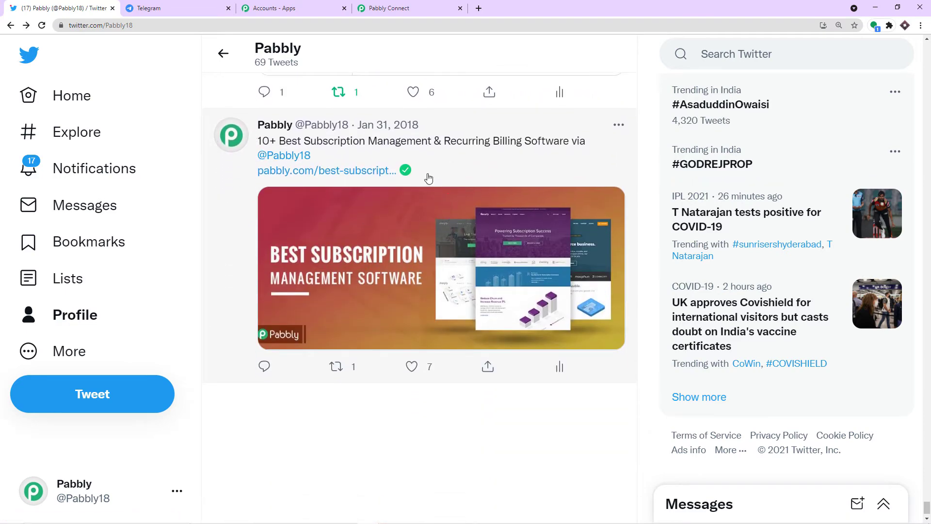
pyautogui.moveTo(258, 150)
pyautogui.click(409, 5)
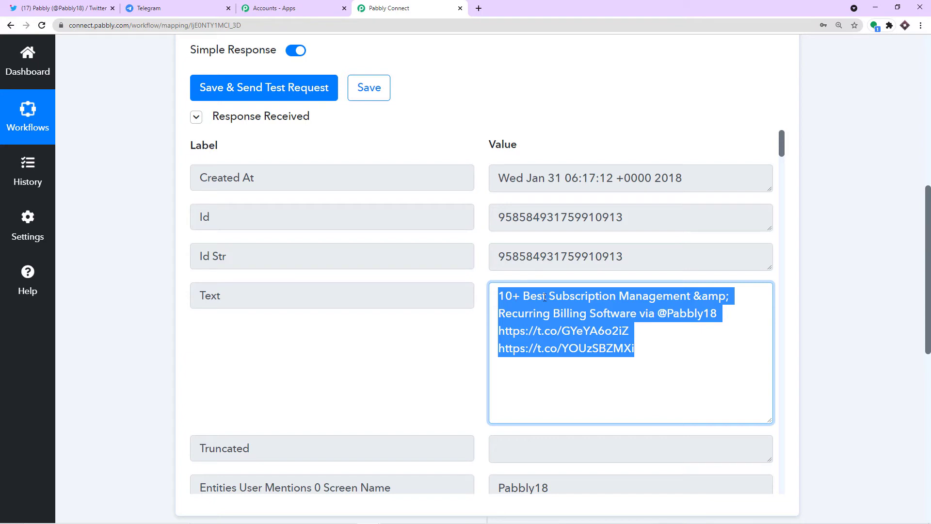
# Look through the remaining fields of the trigger response down to the workflow's action step
pyautogui.scroll(-4, 744, 276)
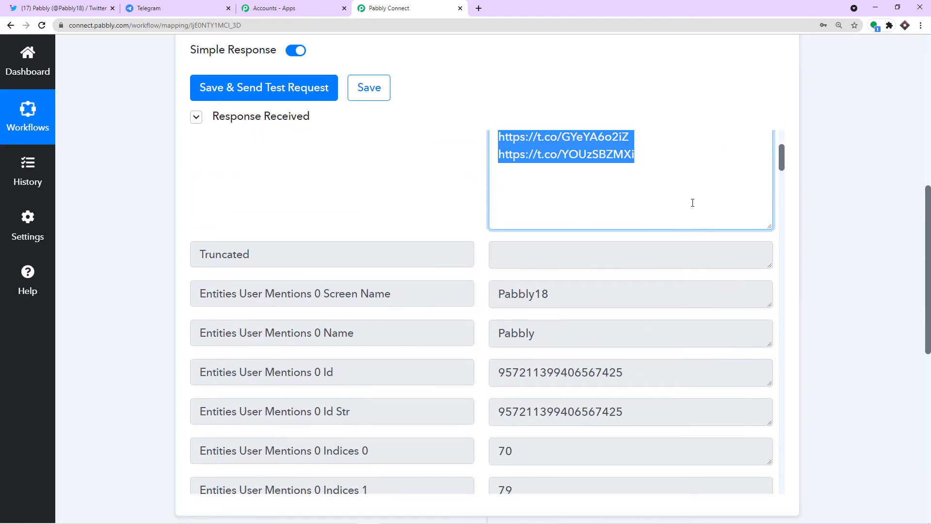
pyautogui.moveTo(927, 303); pyautogui.dragTo(927, 412)
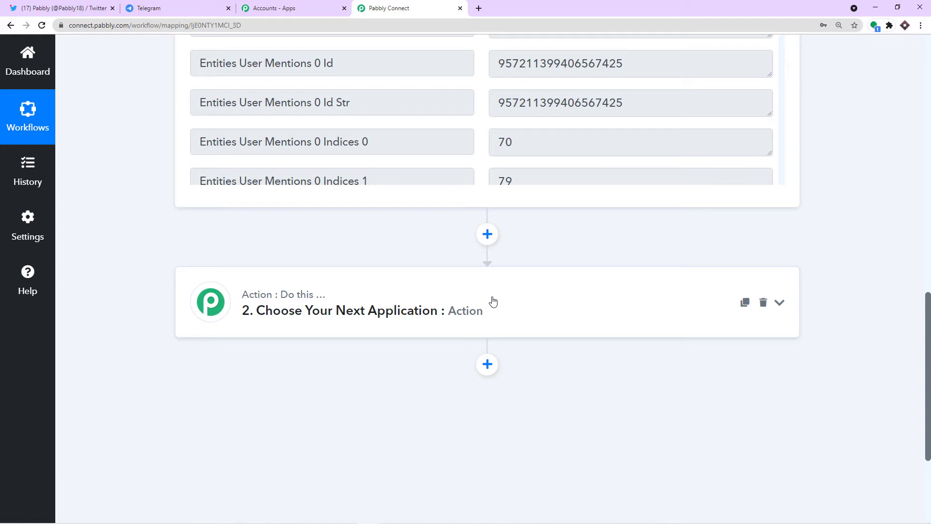
pyautogui.scroll(3, 646, 204)
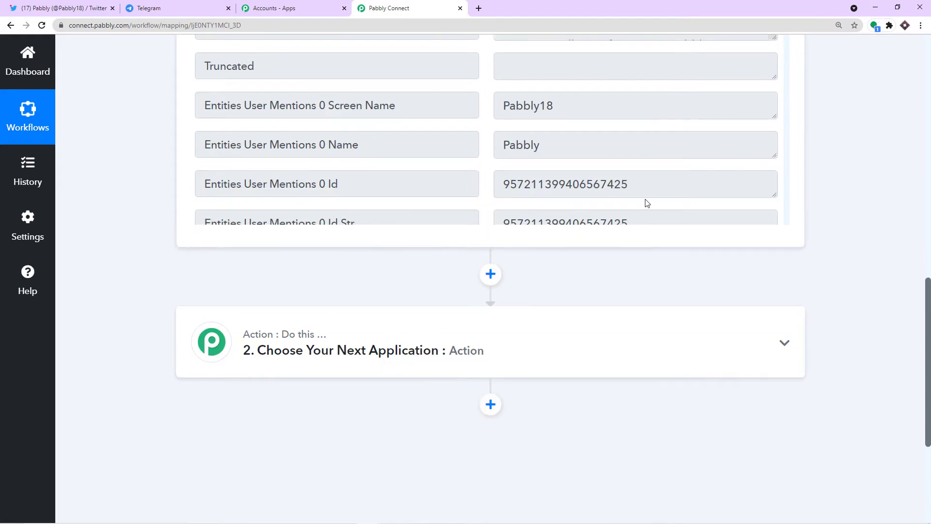
pyautogui.scroll(-3, 647, 204)
pyautogui.scroll(-3, 737, 217)
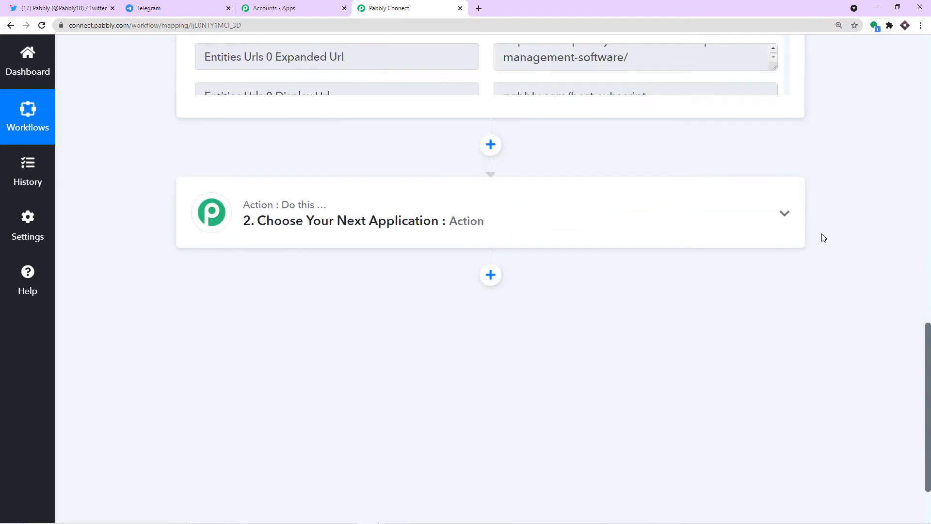
# Set the workflow's action app to Telegram Bot with the action event "Send a Text Message or a Reply (HTML)"
pyautogui.click(452, 214)
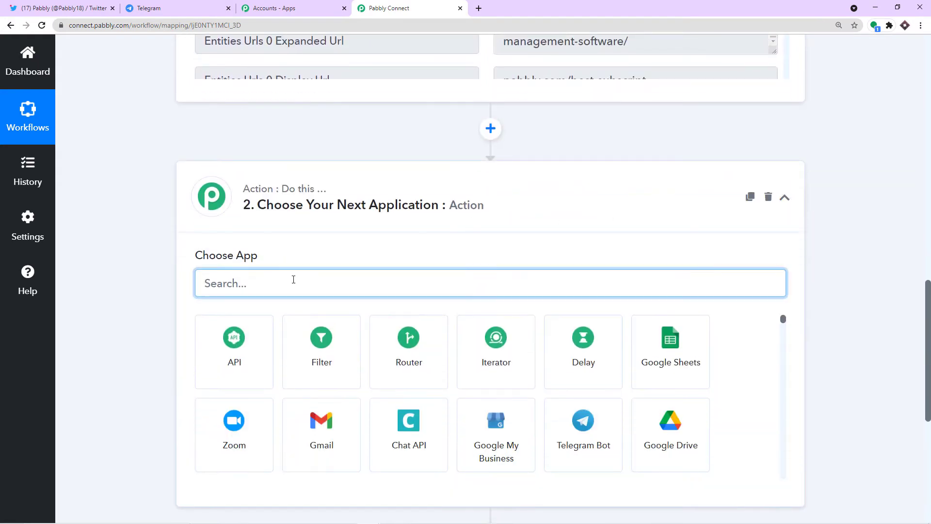
pyautogui.write('tele')
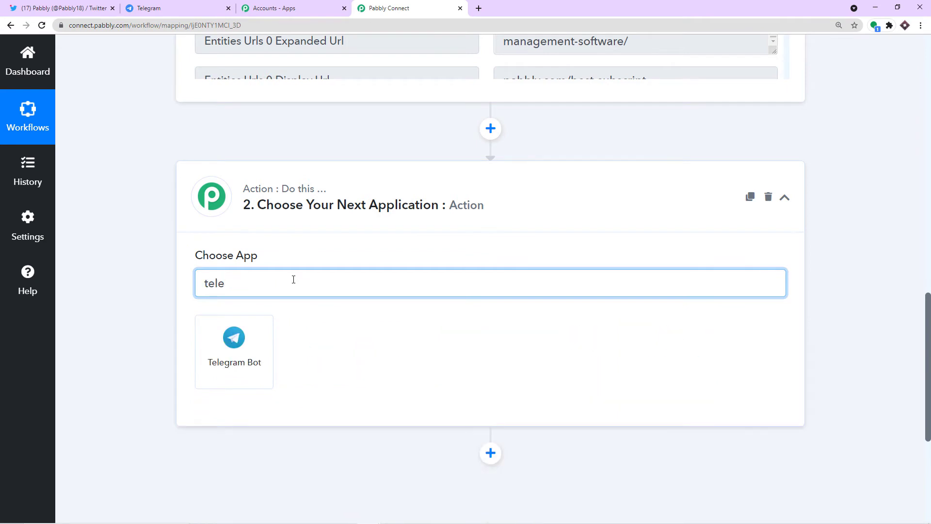
pyautogui.click(265, 348)
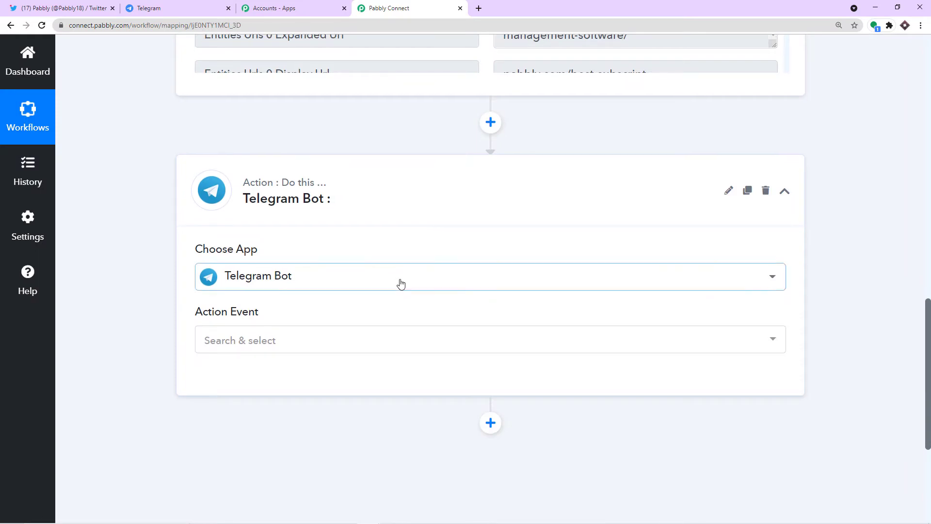
pyautogui.scroll(-2, 400, 284)
pyautogui.click(307, 250)
pyautogui.scroll(-2, 316, 329)
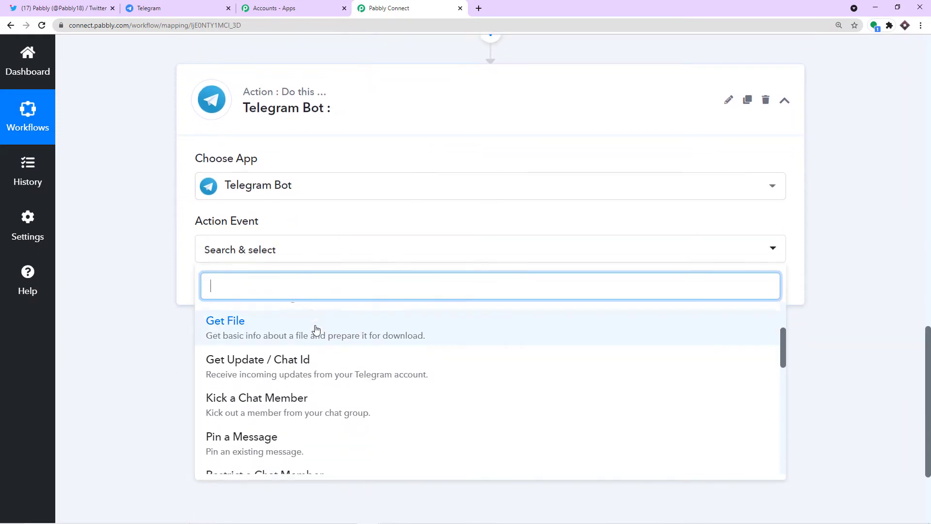
pyautogui.scroll(-5, 316, 330)
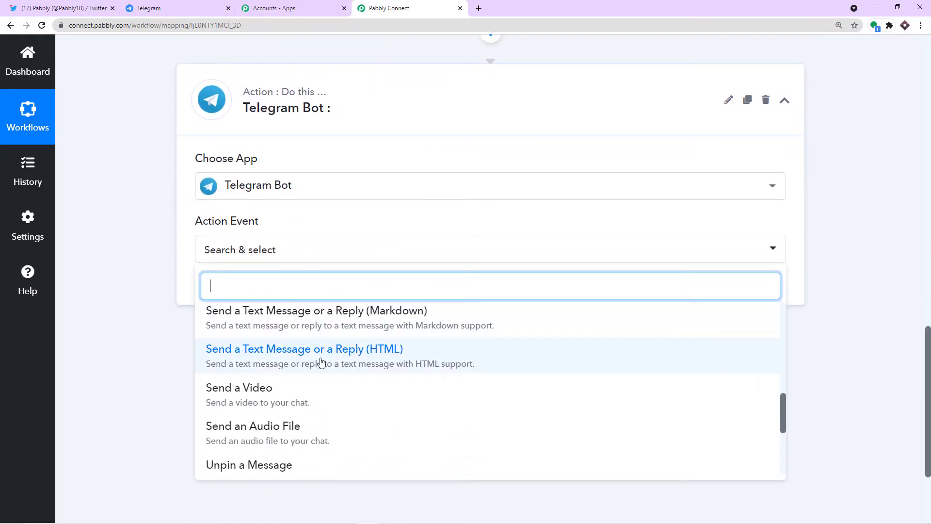
pyautogui.click(320, 361)
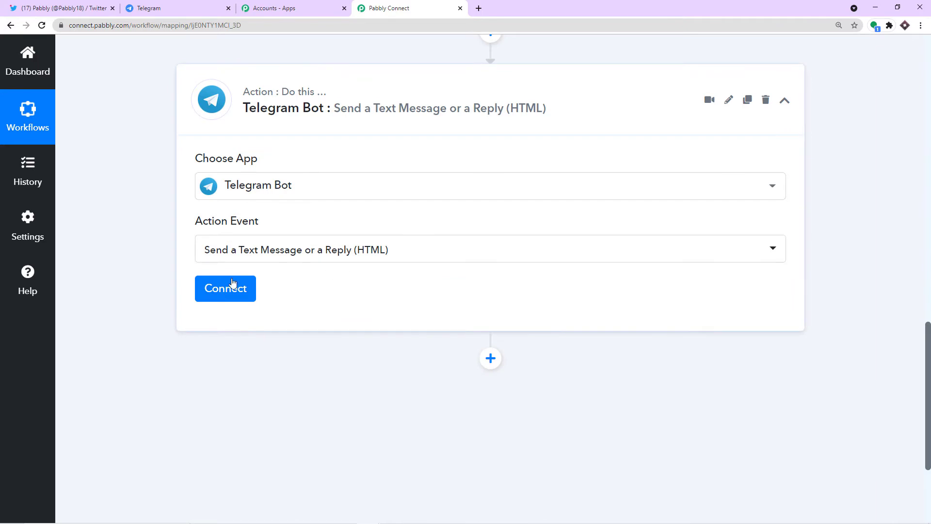
# Start adding a new Telegram Bot connection, look at the BotFather chat in Telegram, and return to the connection setup
pyautogui.click(232, 284)
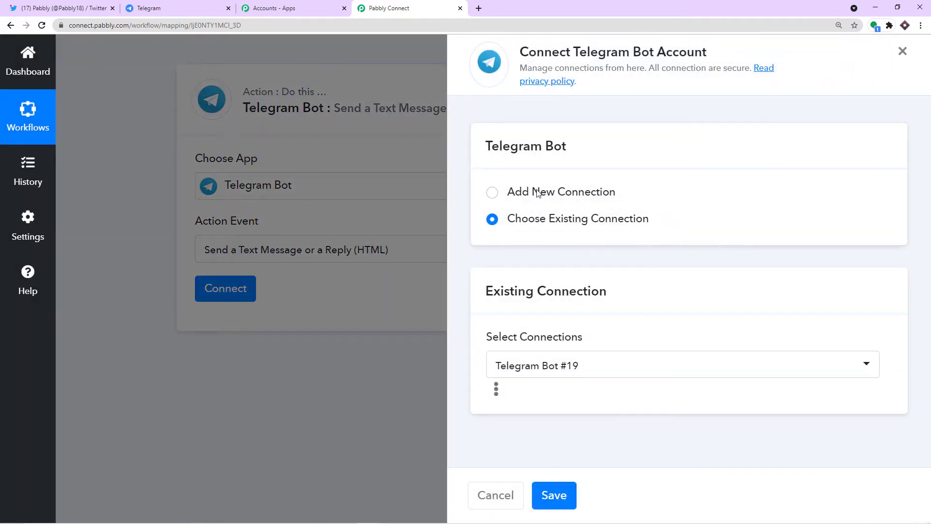
pyautogui.click(539, 193)
pyautogui.scroll(-2, 624, 225)
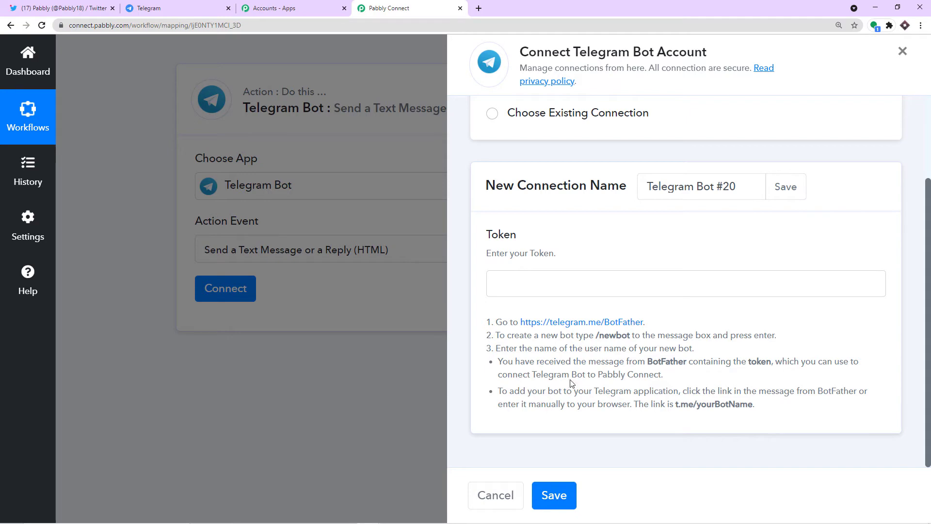
pyautogui.click(212, 4)
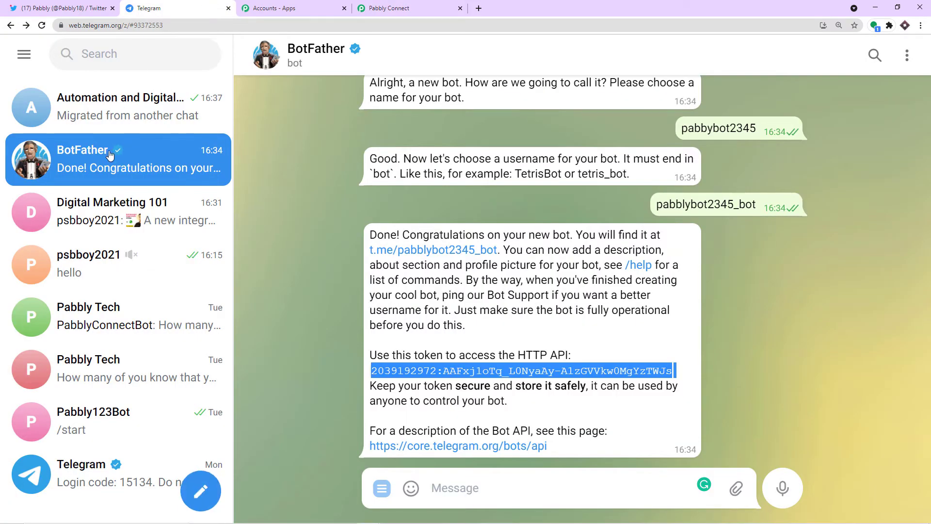
pyautogui.click(382, 11)
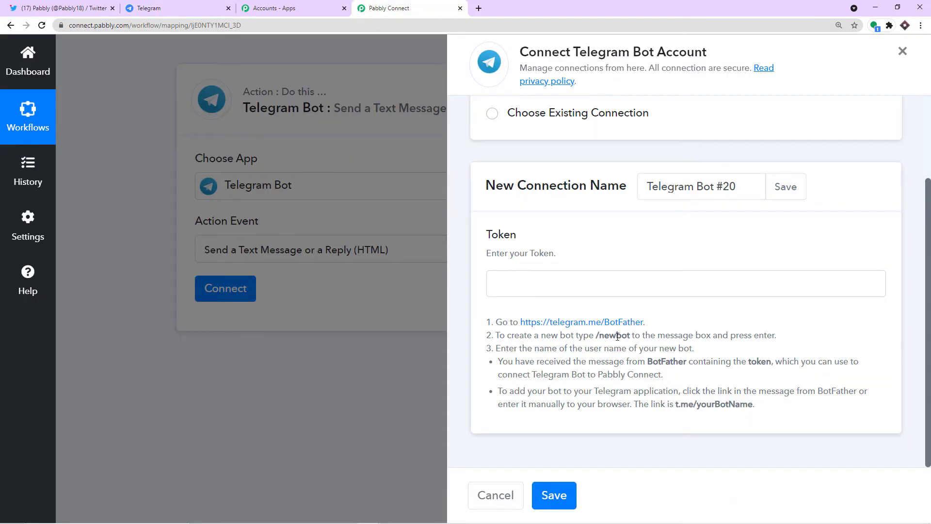
# Copy the /newbot command from the connection instructions and send it to BotFather in Telegram
pyautogui.moveTo(633, 336); pyautogui.dragTo(598, 336)
pyautogui.rightClick(597, 336)
pyautogui.click(606, 343)
pyautogui.click(199, 8)
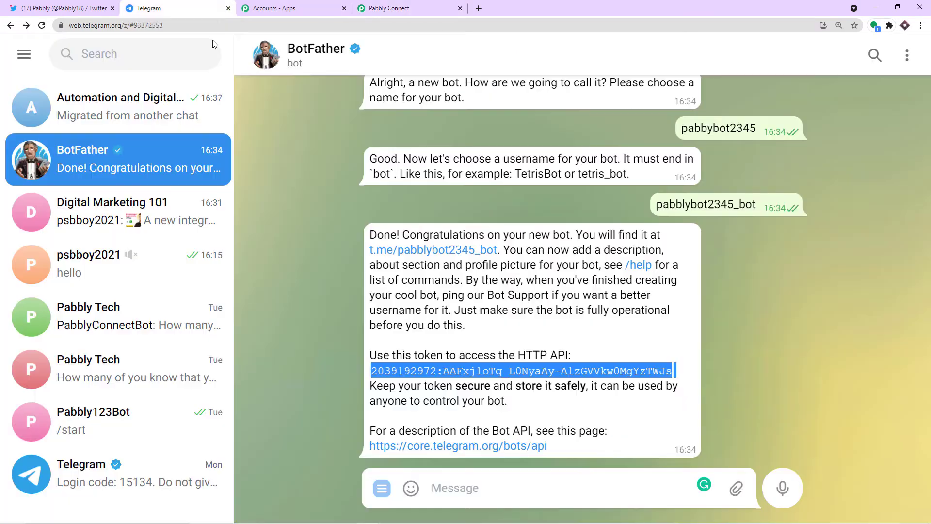
pyautogui.rightClick(454, 493)
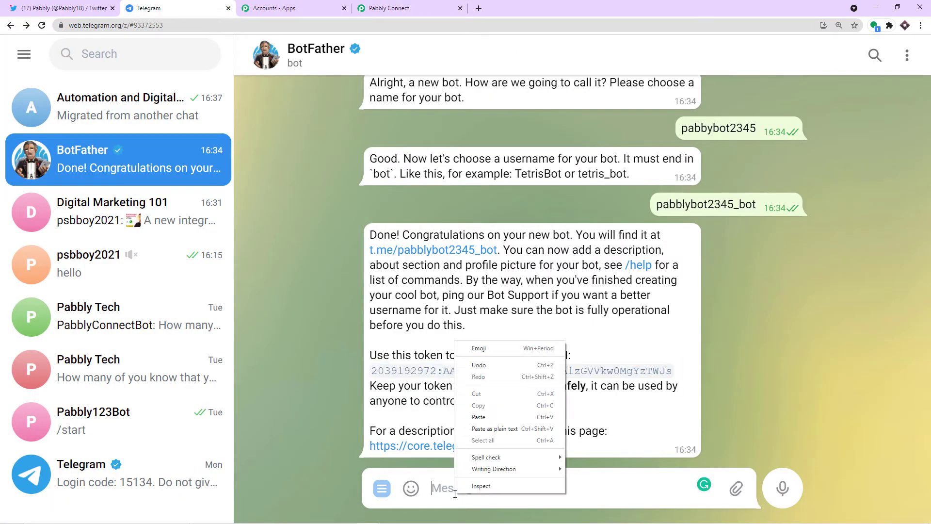
pyautogui.click(503, 413)
pyautogui.press('Return')
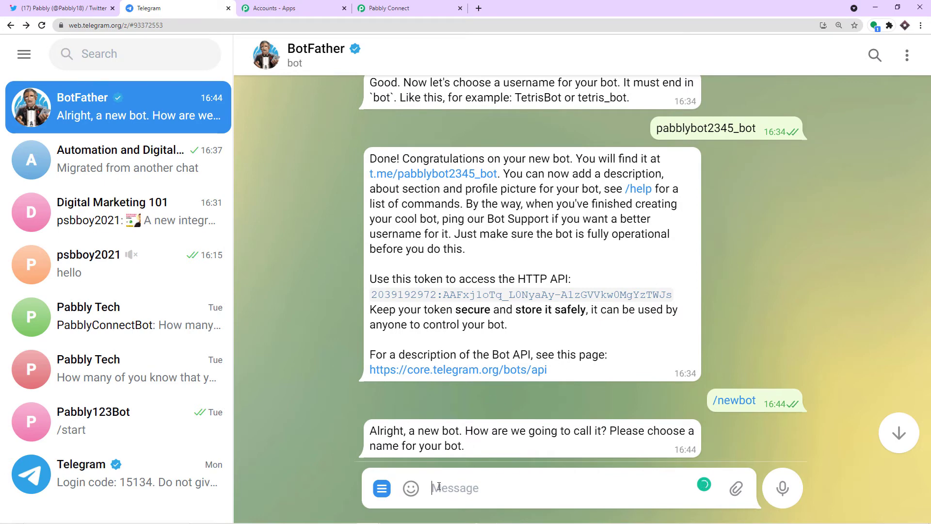
# Give BotFather the name pabbly890 and the username pabbbly890_bot for the new bot
pyautogui.write('pabb')
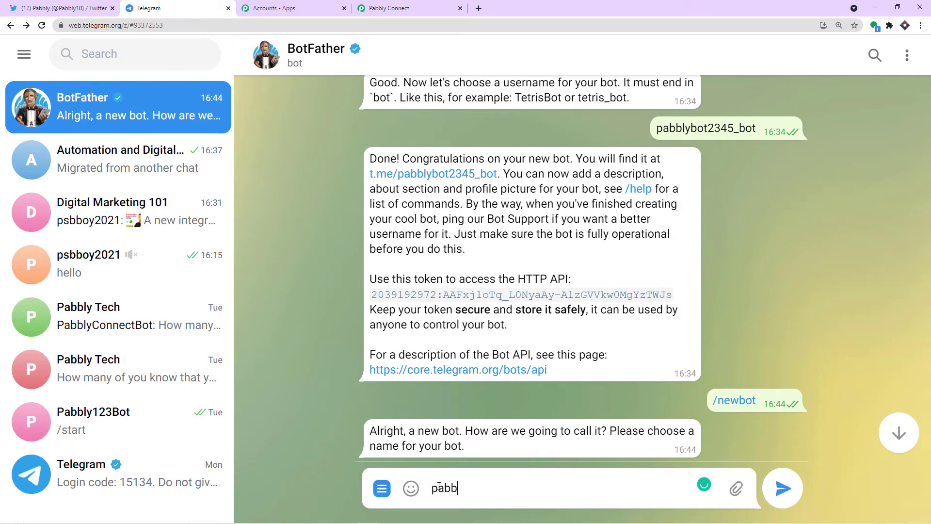
pyautogui.write('ly890')
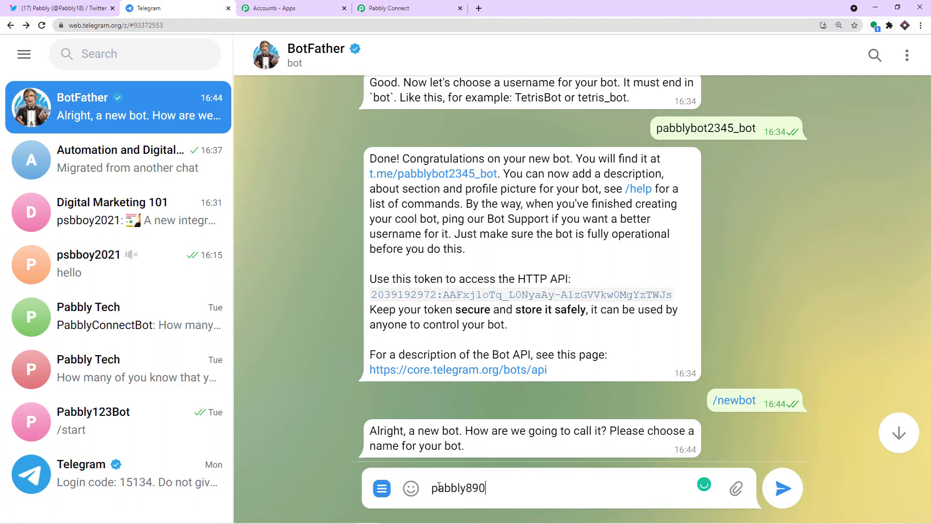
pyautogui.press('Return')
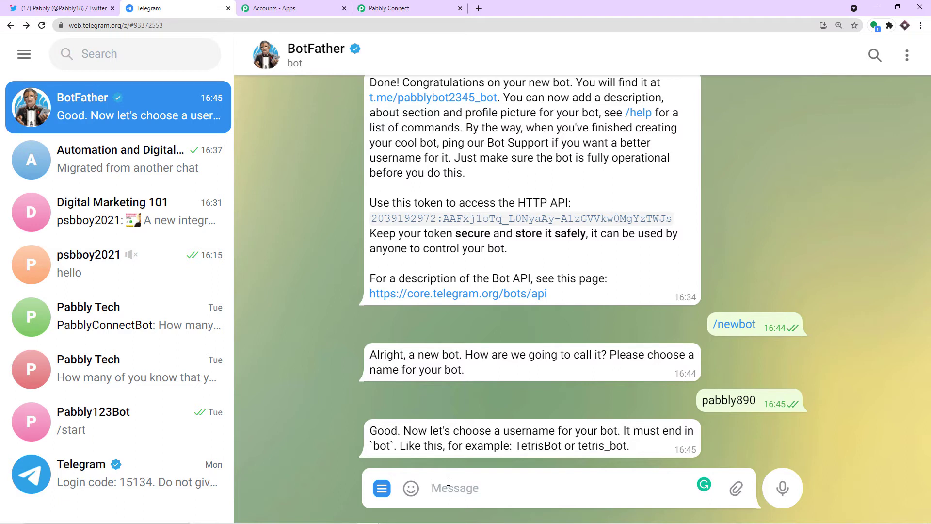
pyautogui.write('pabbbly890_bot')
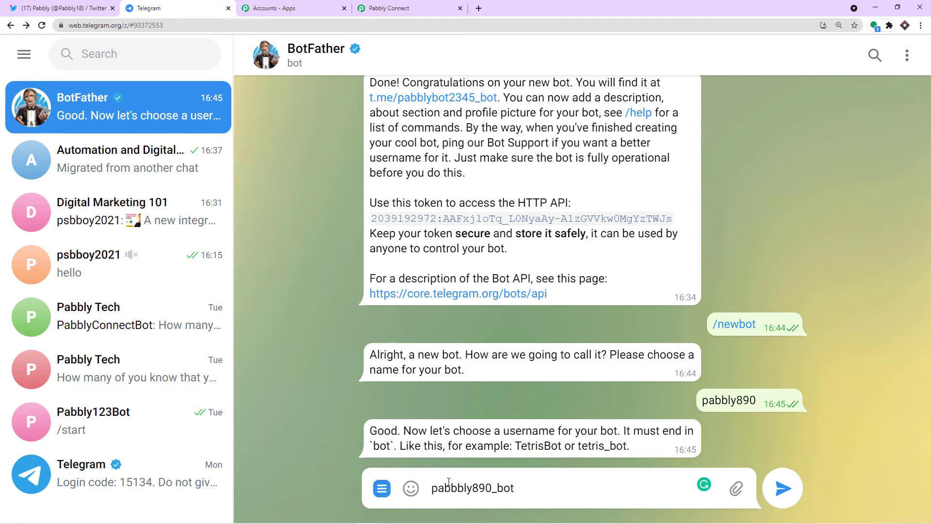
pyautogui.press('Return')
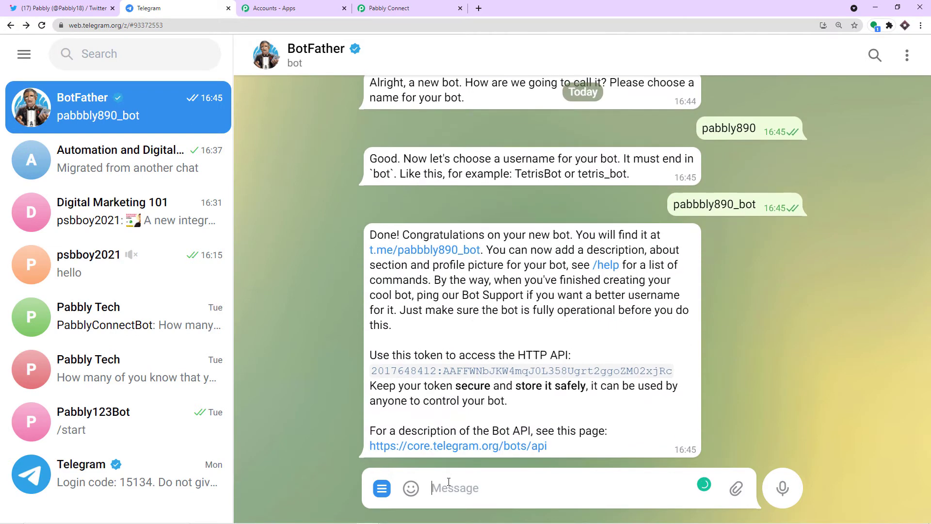
# Copy the new bot's API token from BotFather, paste it into the connection's Token field, and save the connection
pyautogui.click(487, 370)
pyautogui.rightClick(488, 371)
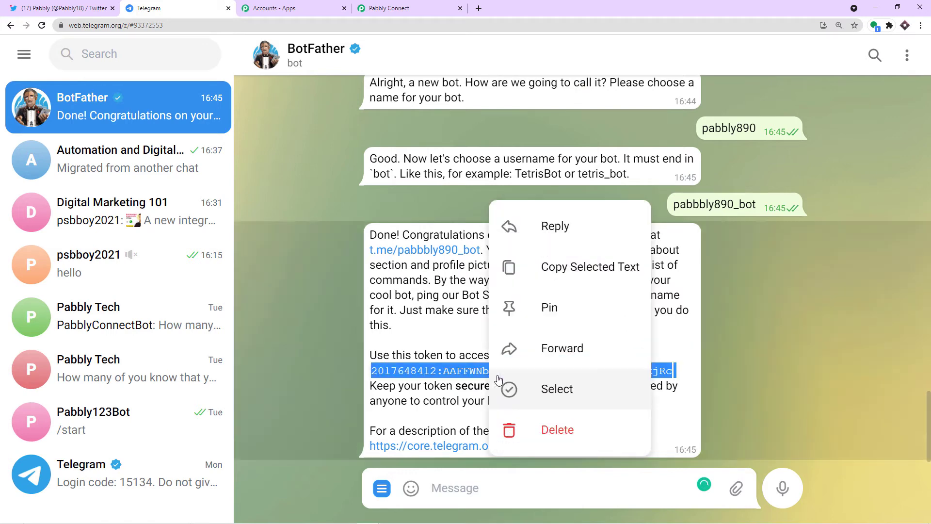
pyautogui.click(553, 273)
pyautogui.hotkey('ctrl', '4')
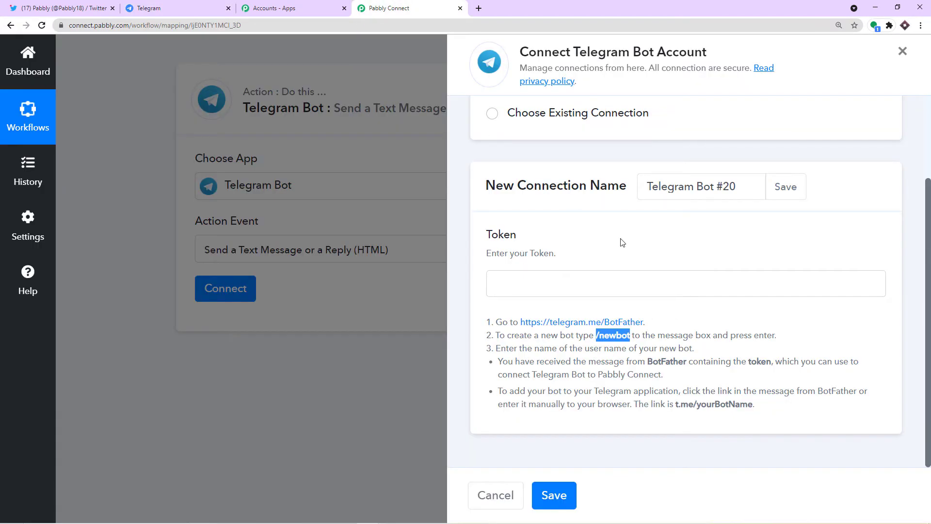
pyautogui.click(595, 283)
pyautogui.hotkey('ctrl', 'v')
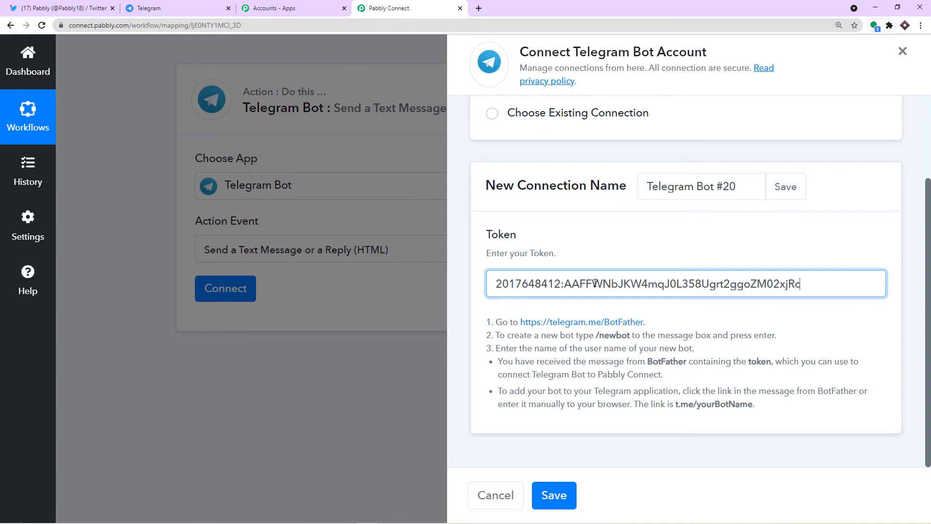
pyautogui.click(554, 495)
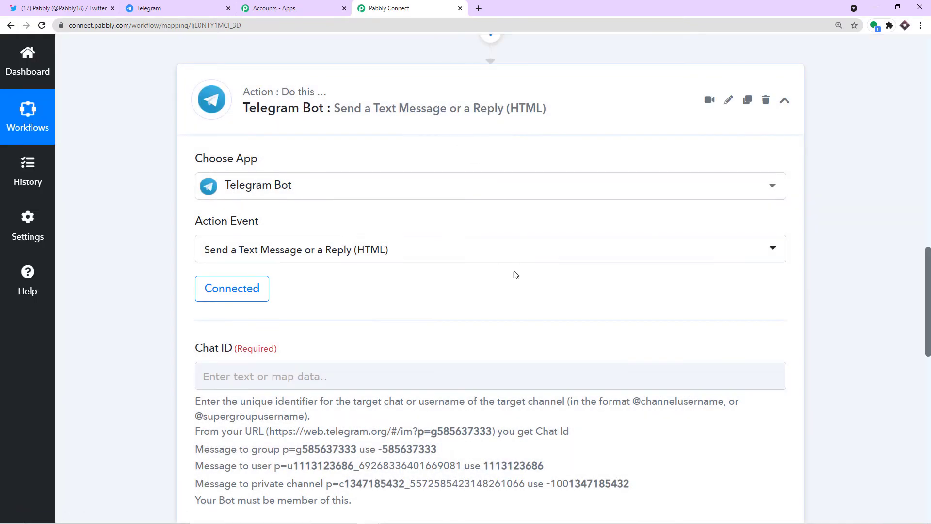
# Review the action's Chat ID requirements, switch to Telegram Desktop, and close the pending administrator and group info dialogs
pyautogui.scroll(-3, 507, 267)
pyautogui.scroll(-4, 339, 281)
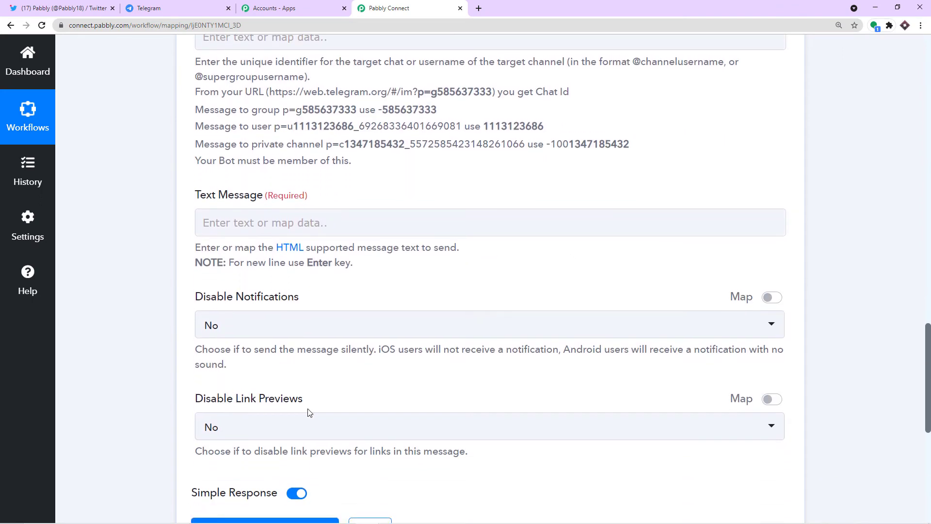
pyautogui.scroll(3, 309, 412)
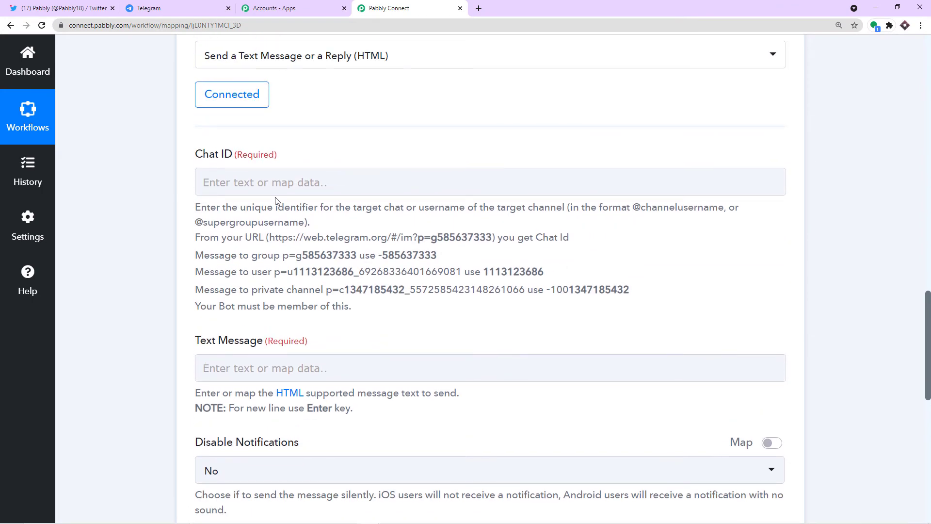
pyautogui.click(265, 180)
pyautogui.click(150, 8)
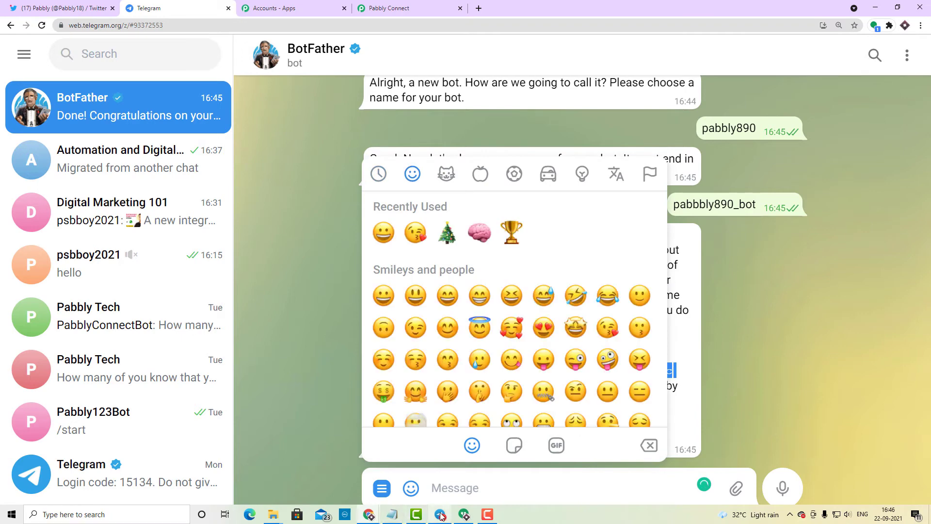
pyautogui.moveTo(441, 515)
pyautogui.click(446, 487)
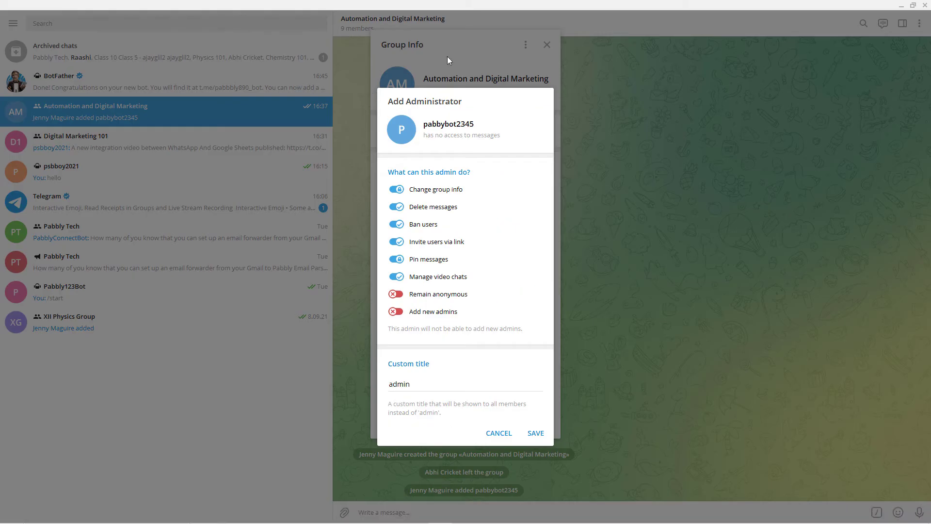
pyautogui.click(544, 60)
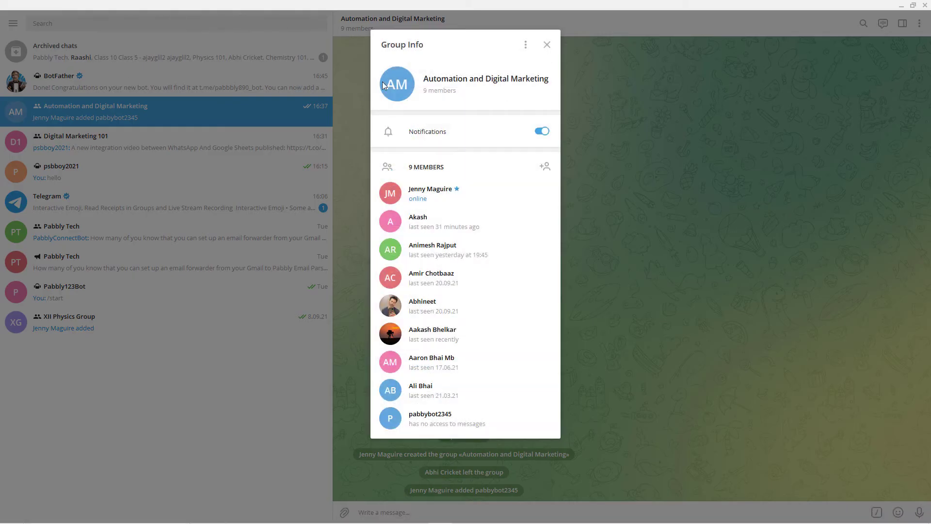
pyautogui.click(547, 45)
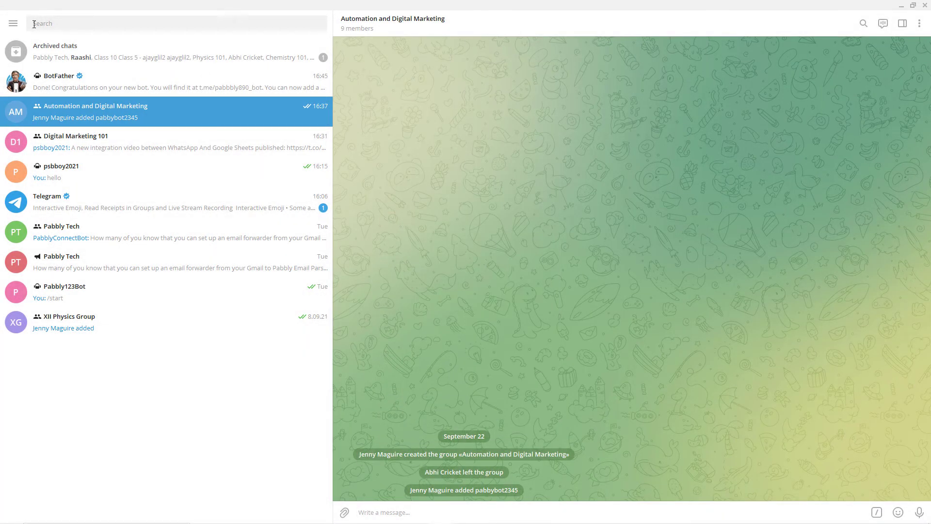
# Start a new Telegram group named "Automation 101" and proceed to choosing its members
pyautogui.click(68, 28)
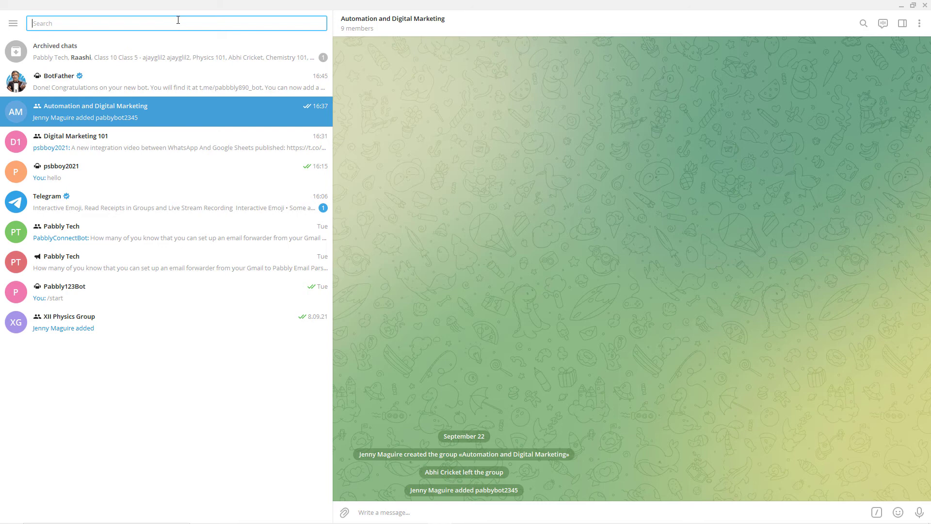
pyautogui.click(14, 23)
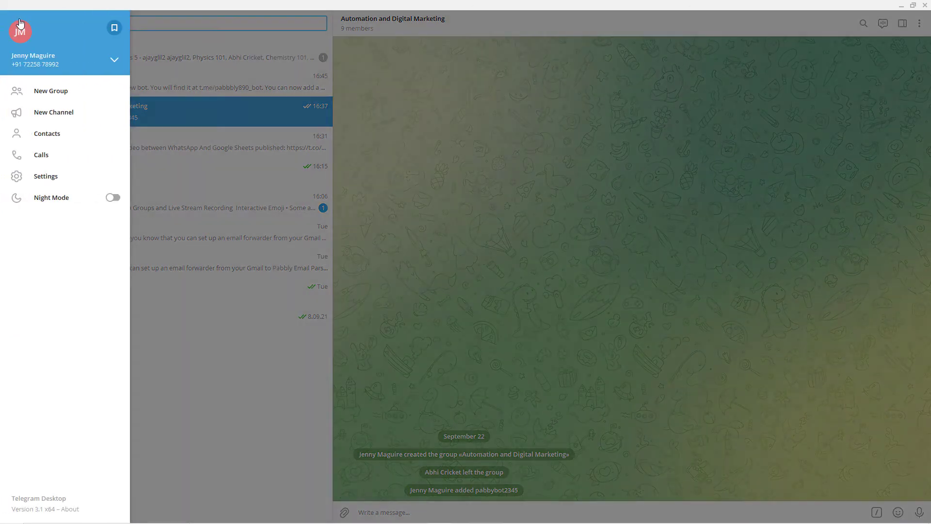
pyautogui.click(87, 97)
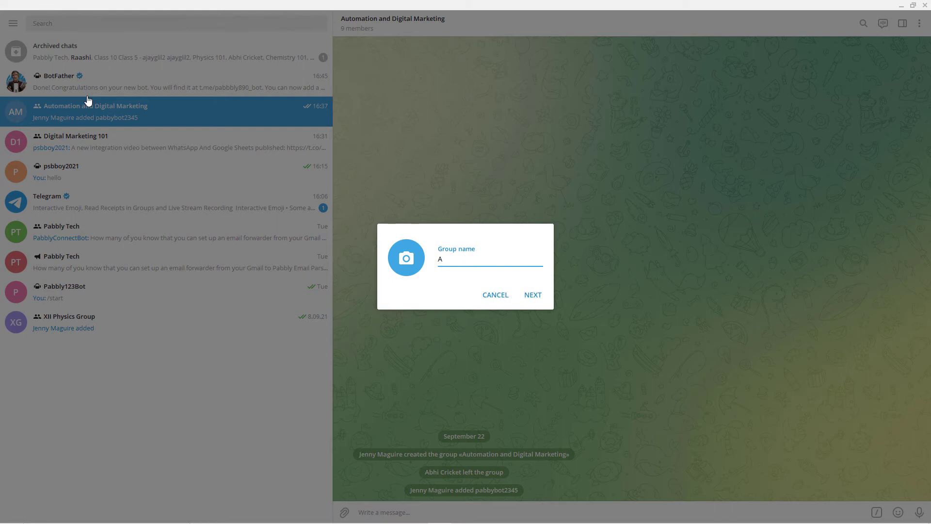
pyautogui.write('Automation 101')
pyautogui.click(533, 295)
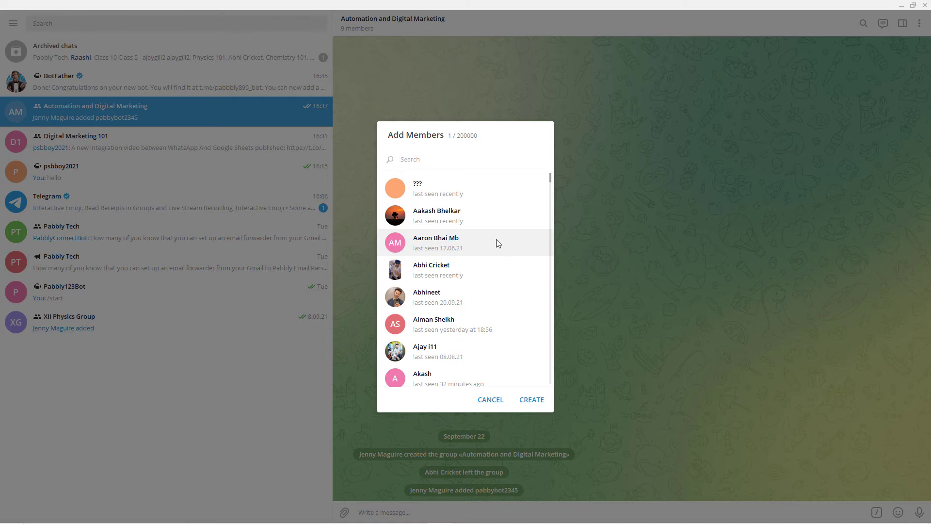
# Select six contacts as members of the new Automation 101 group and create the group
pyautogui.scroll(-2, 483, 252)
pyautogui.scroll(-2, 485, 253)
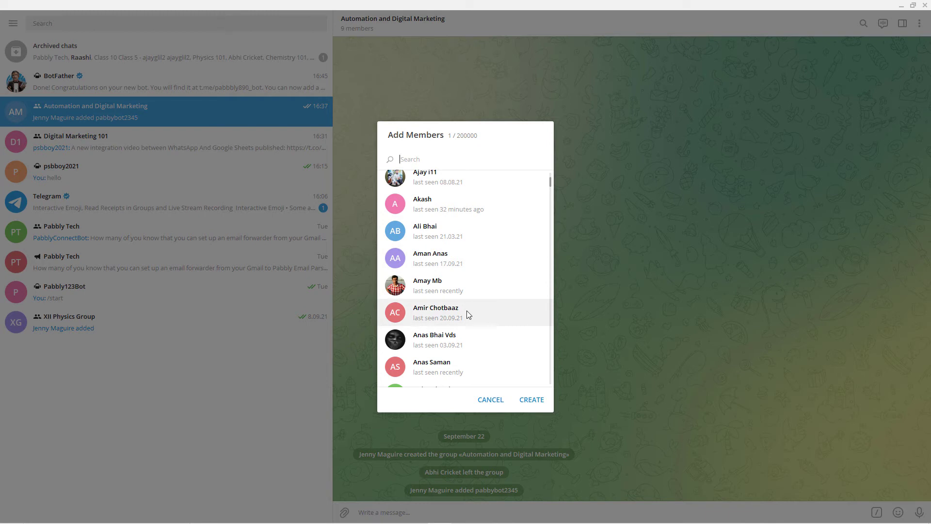
pyautogui.click(465, 311)
pyautogui.click(479, 254)
pyautogui.scroll(-2, 463, 337)
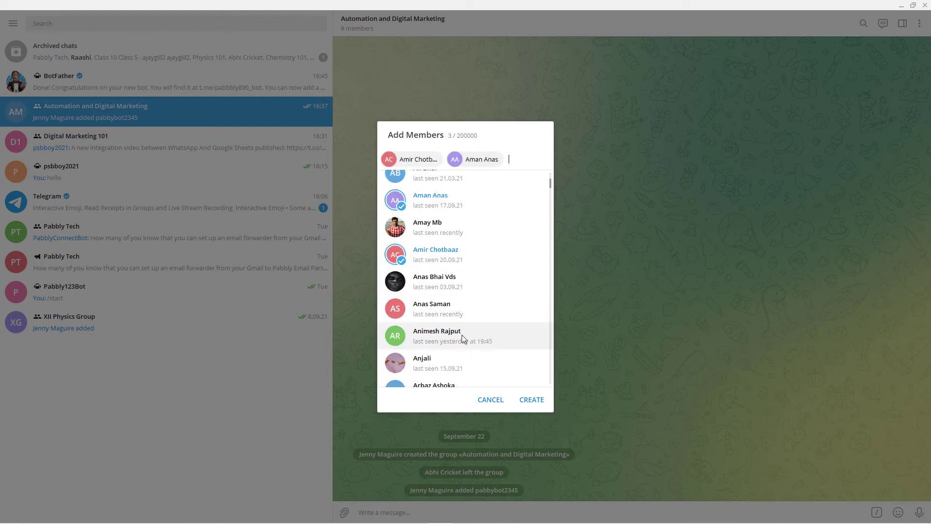
pyautogui.click(461, 335)
pyautogui.click(446, 359)
pyautogui.click(443, 304)
pyautogui.scroll(2, 451, 279)
pyautogui.scroll(5, 451, 277)
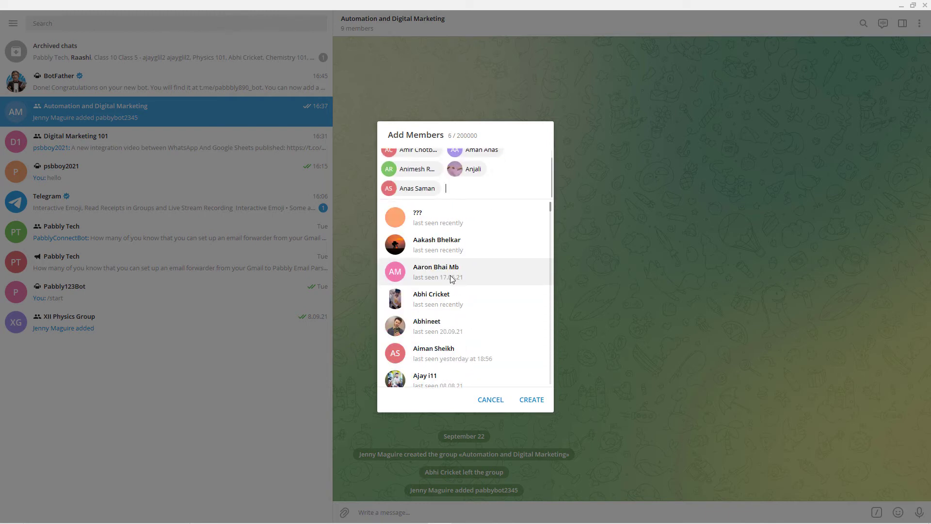
pyautogui.click(456, 251)
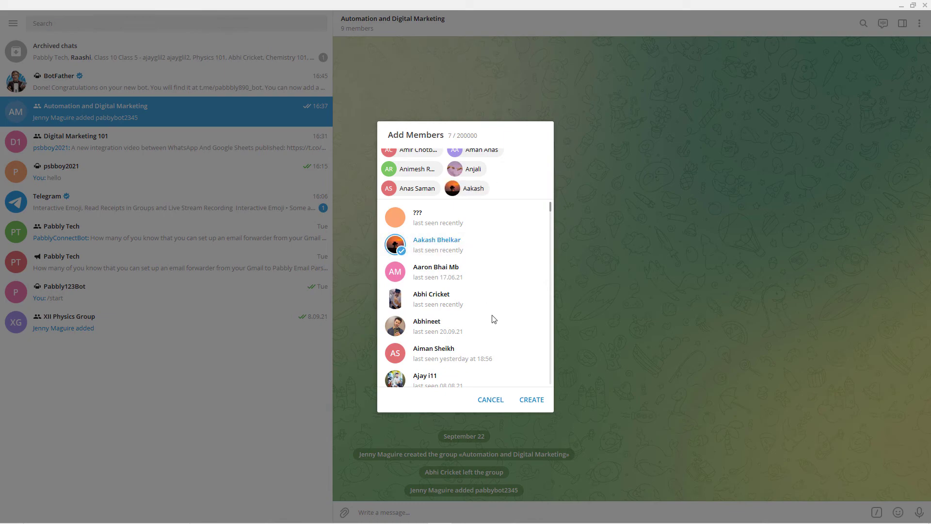
pyautogui.click(532, 400)
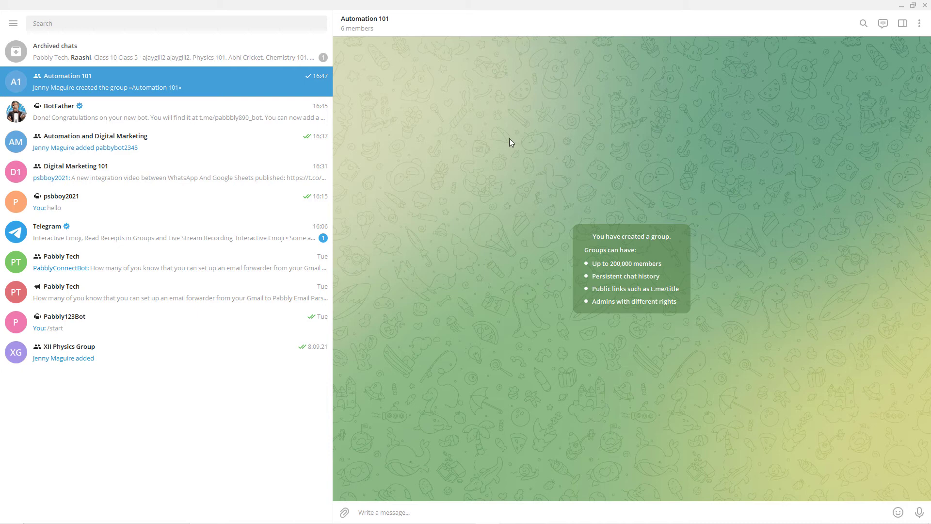
# Add the bot pabbly890 as a member of the Automation 101 group
pyautogui.click(919, 23)
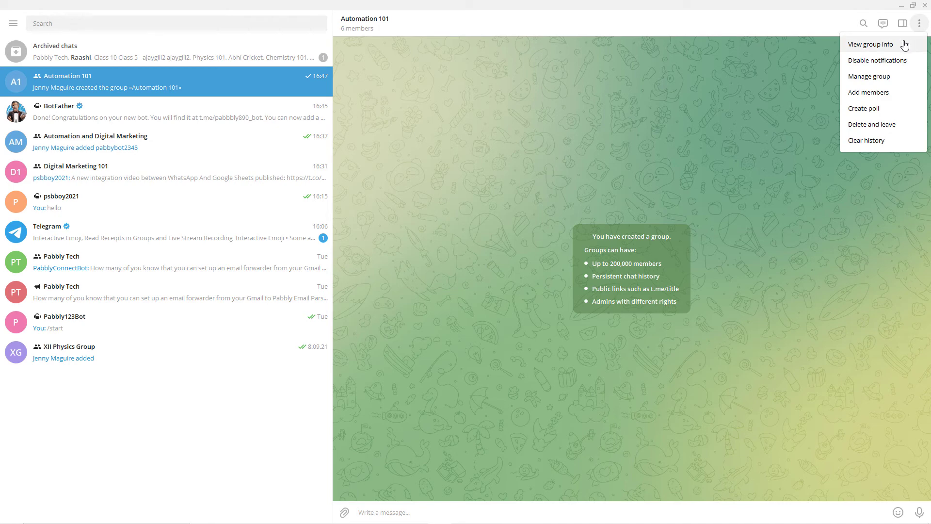
pyautogui.click(904, 46)
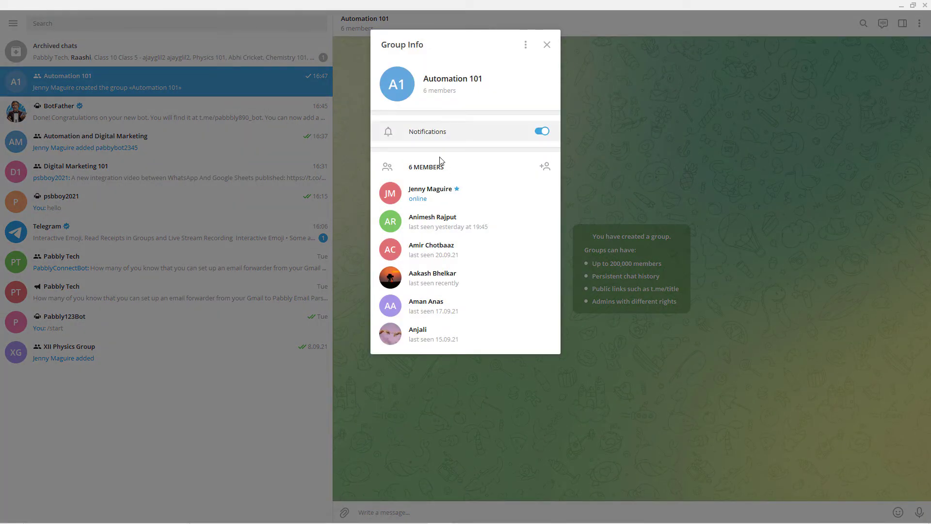
pyautogui.click(525, 45)
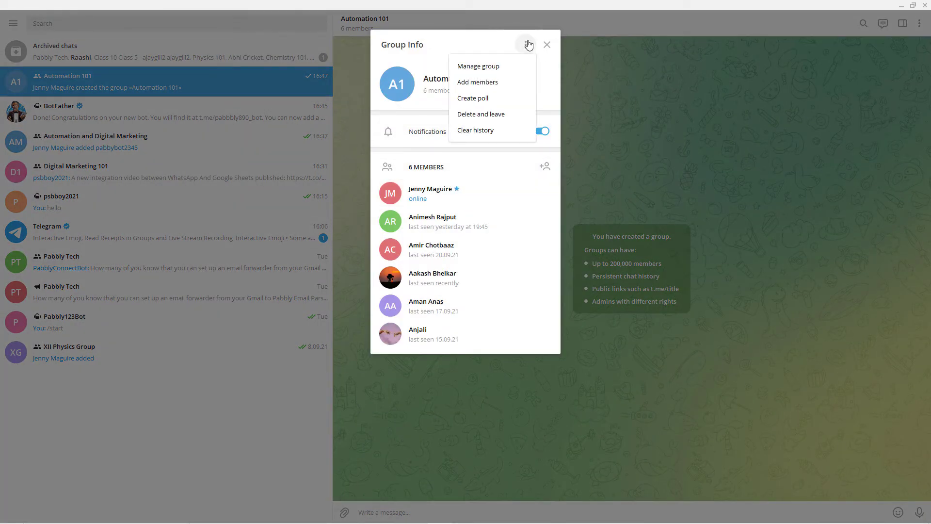
pyautogui.click(494, 83)
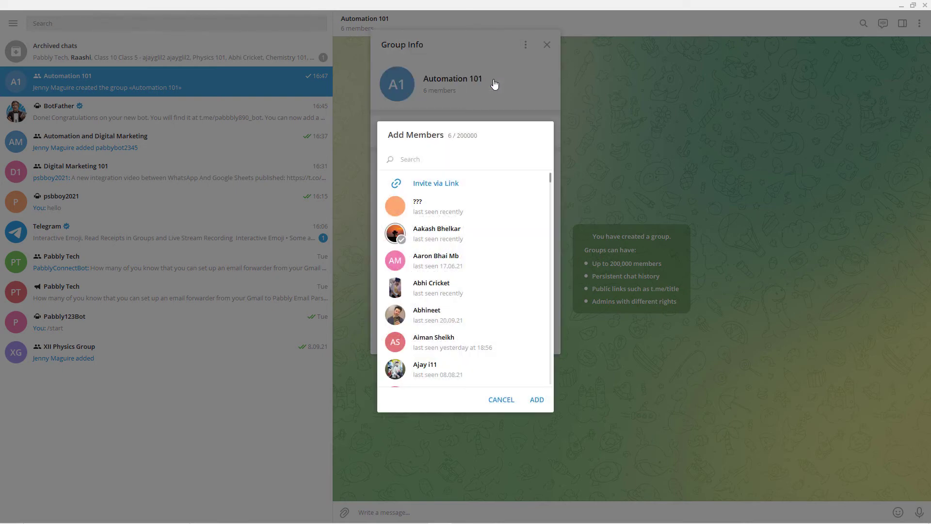
pyautogui.write('pabbly890')
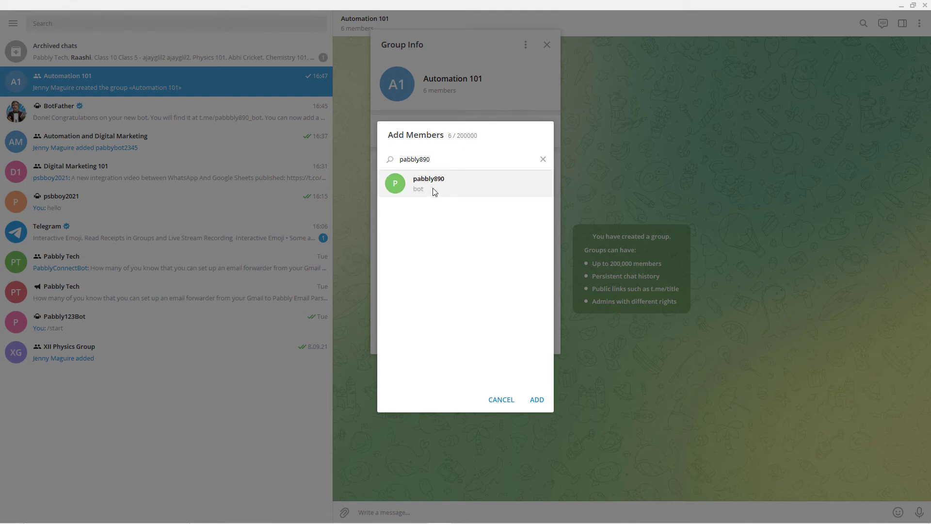
pyautogui.click(434, 192)
pyautogui.click(538, 401)
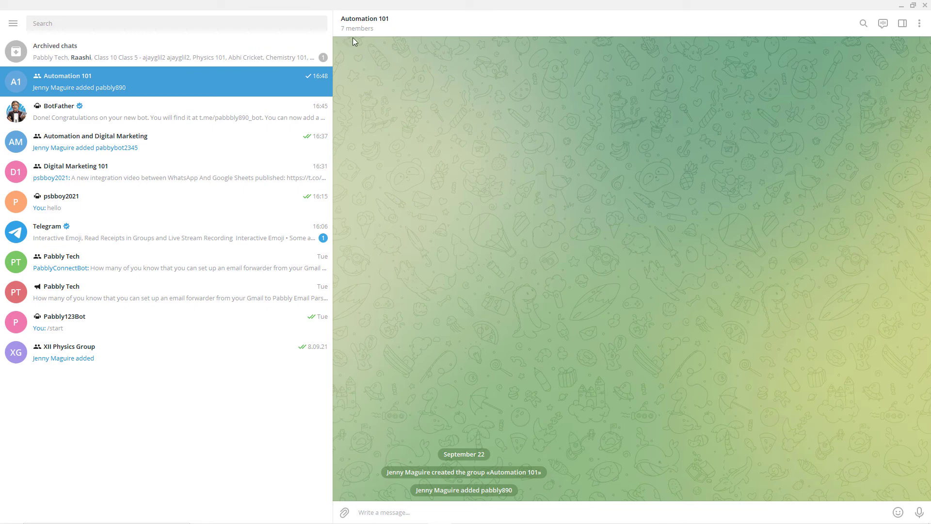
# Promote pabbly890 to administrator of the Automation 101 group with the custom title "admin", keeping the default rights, and close the administrator dialog
pyautogui.click(919, 24)
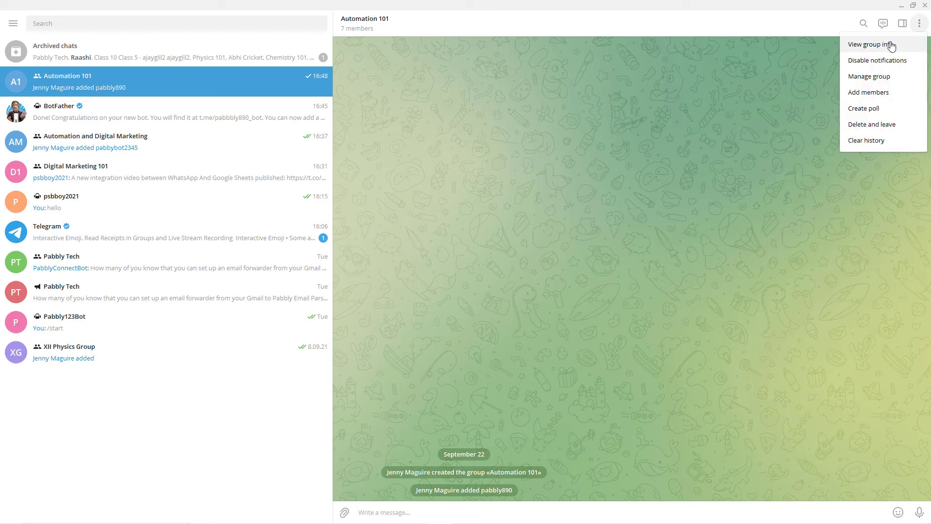
pyautogui.click(891, 47)
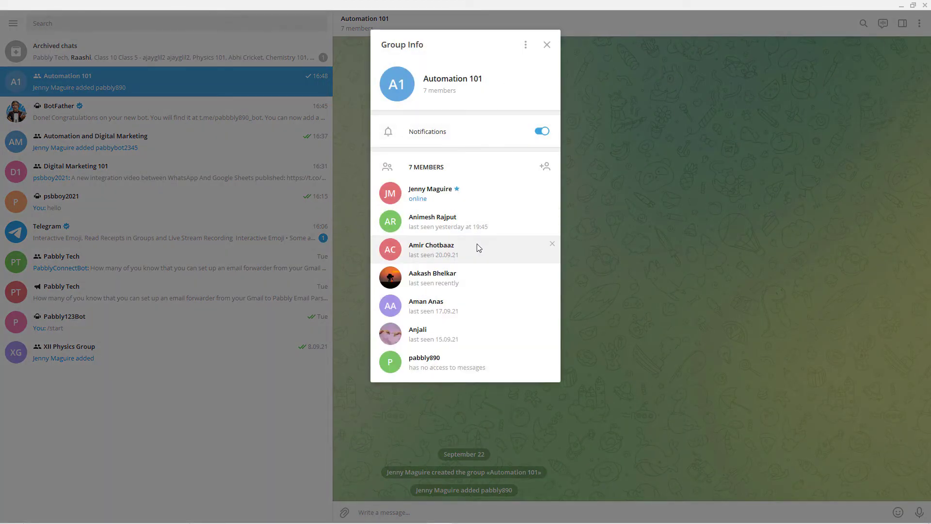
pyautogui.click(457, 359)
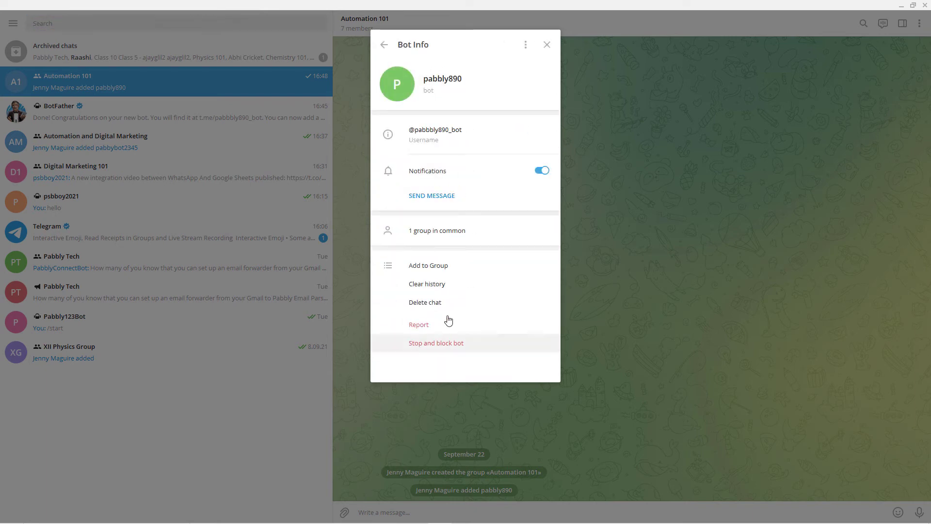
pyautogui.click(384, 46)
pyautogui.rightClick(429, 367)
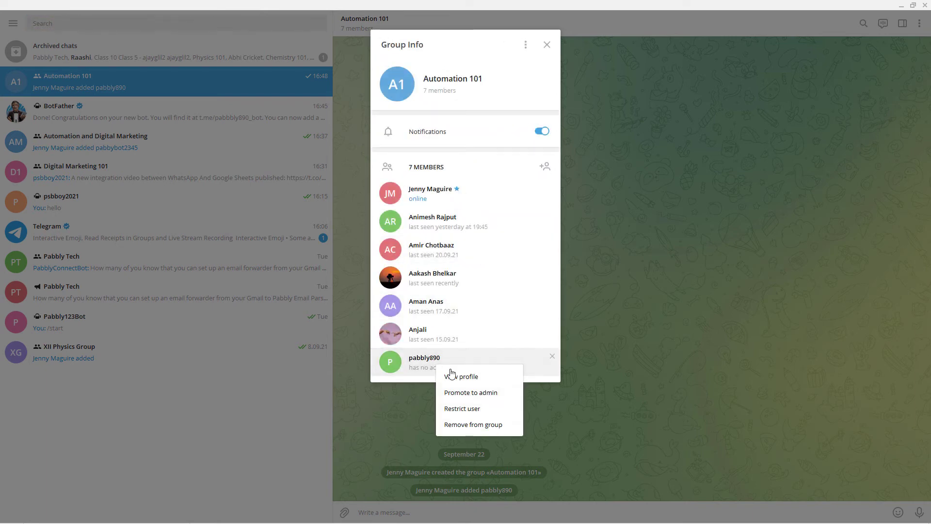
pyautogui.click(472, 392)
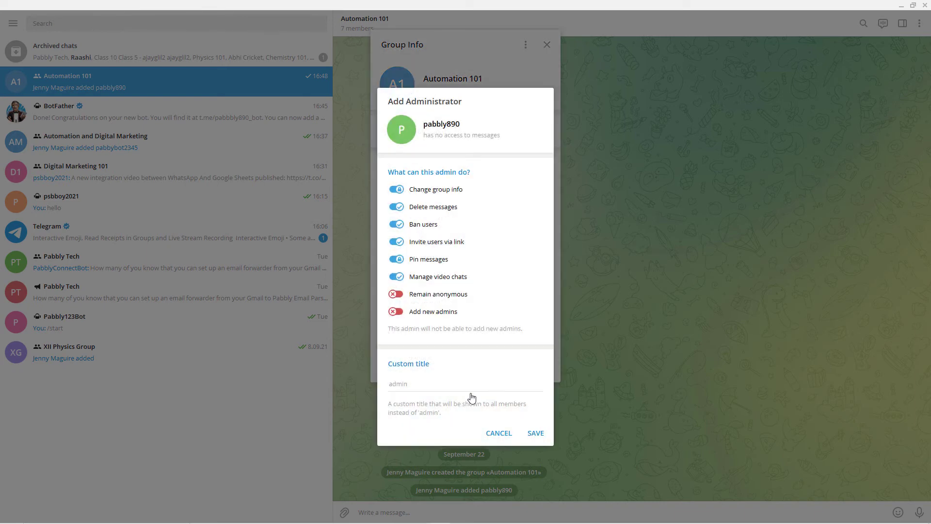
pyautogui.click(437, 387)
pyautogui.write('admin')
pyautogui.click(536, 437)
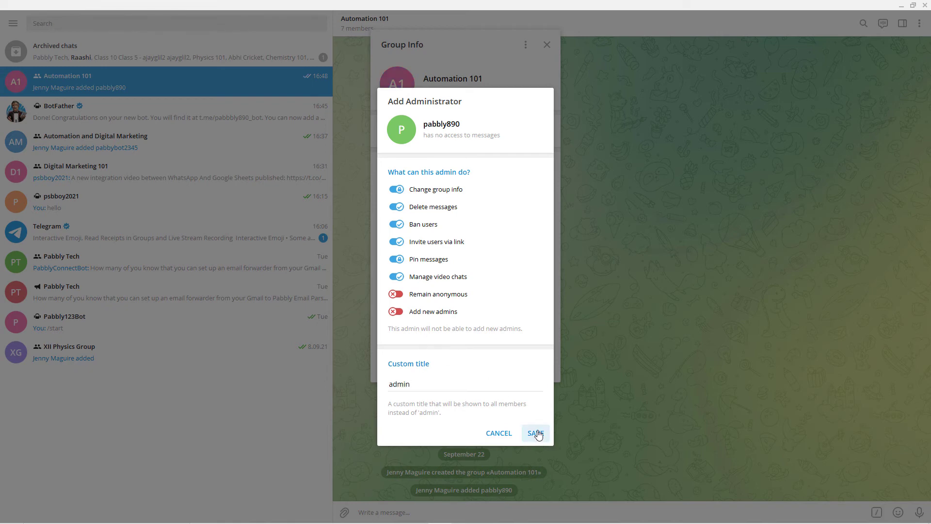
pyautogui.click(503, 432)
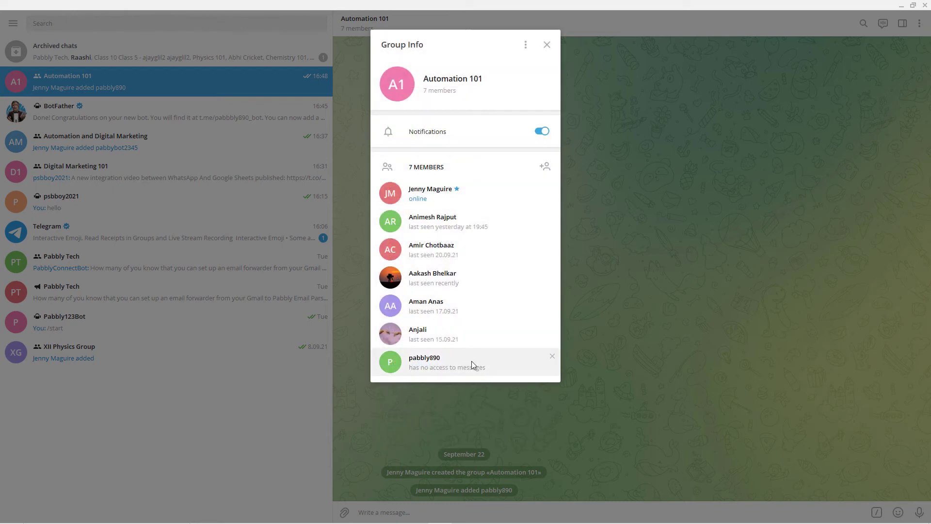
# Reopen the Automation 101 group info to check the bot's admin status, and close it
pyautogui.click(547, 45)
pyautogui.click(919, 32)
pyautogui.click(886, 45)
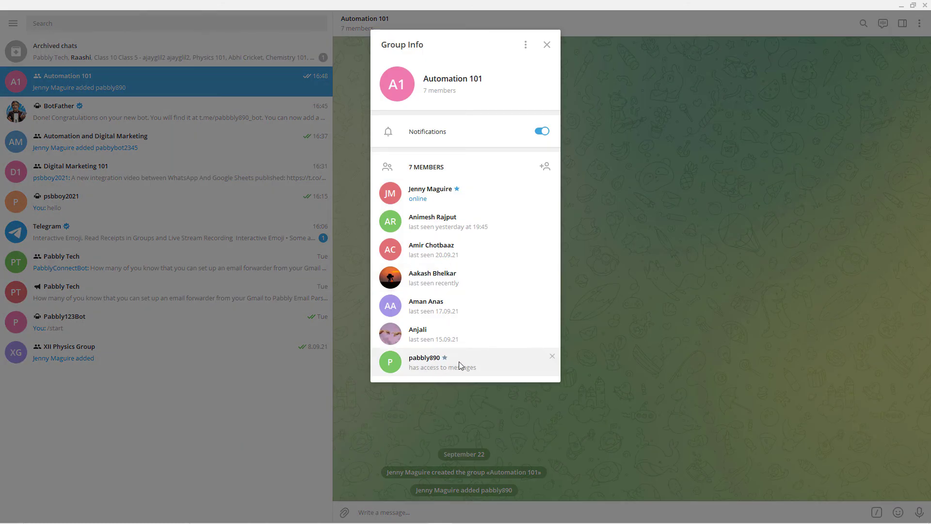
pyautogui.rightClick(469, 358)
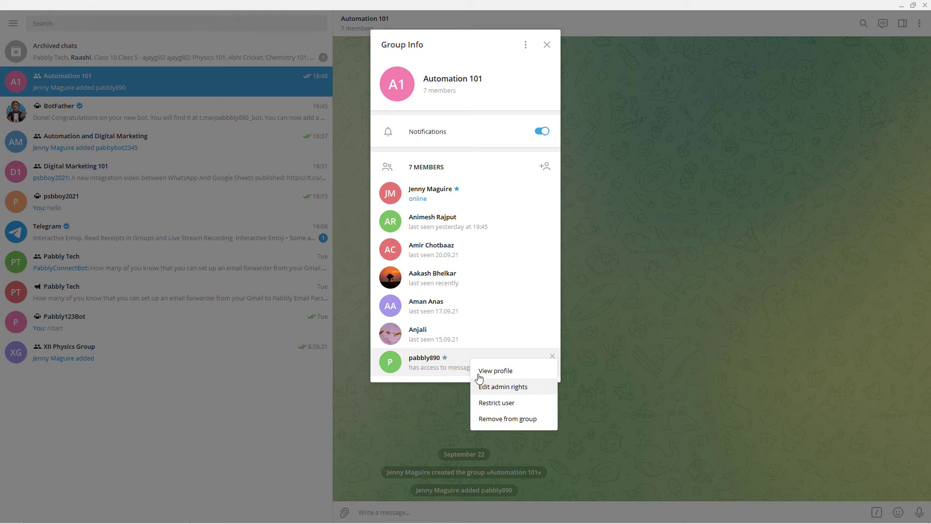
pyautogui.click(597, 300)
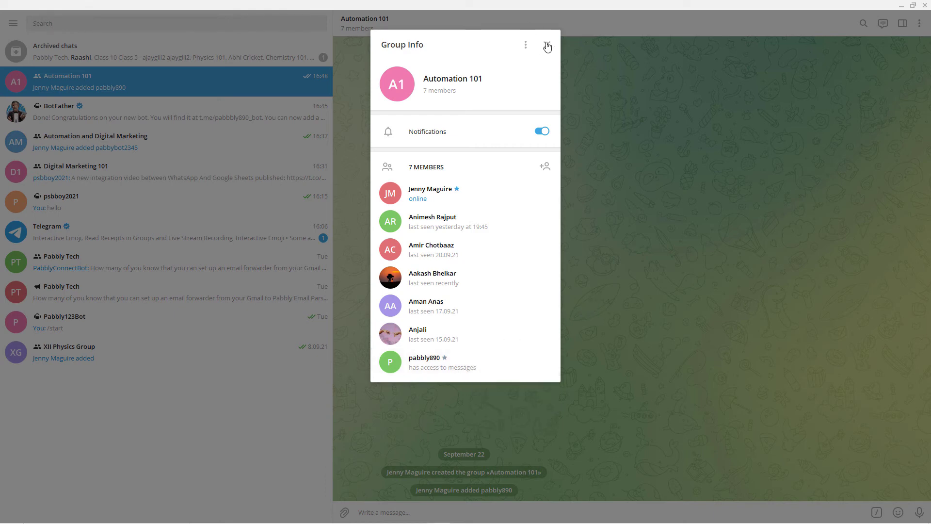
pyautogui.click(547, 45)
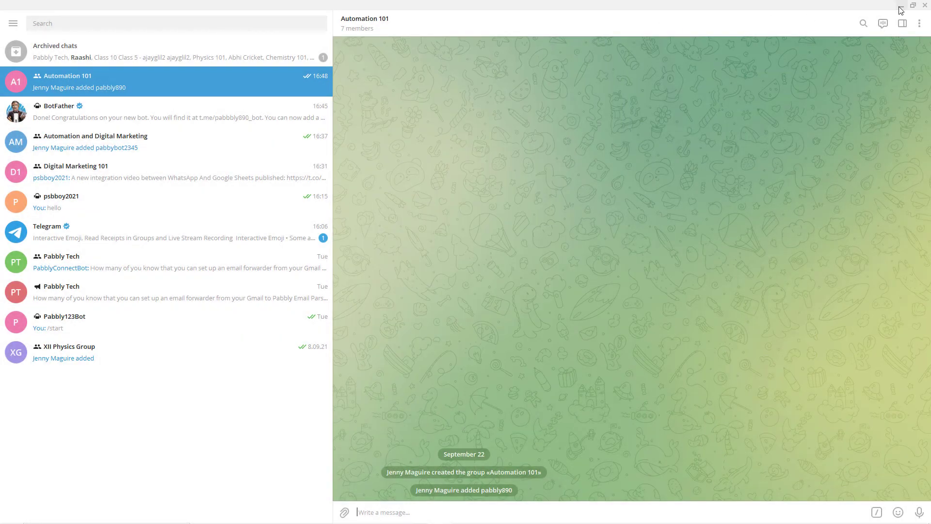
# Switch to Telegram Web, open the Automation 101 group, and highlight the -100 private-channel prefix in Pabbly Connect's Chat ID instructions
pyautogui.click(900, 10)
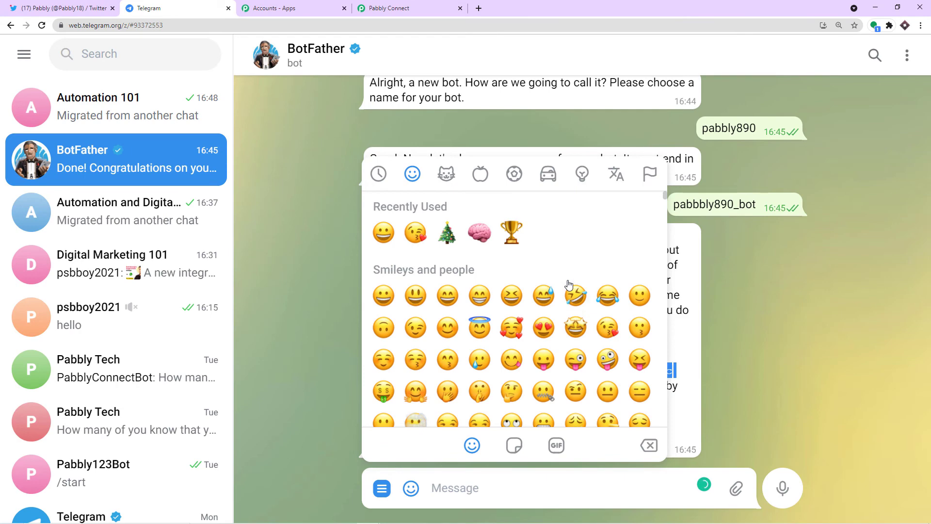
pyautogui.click(60, 105)
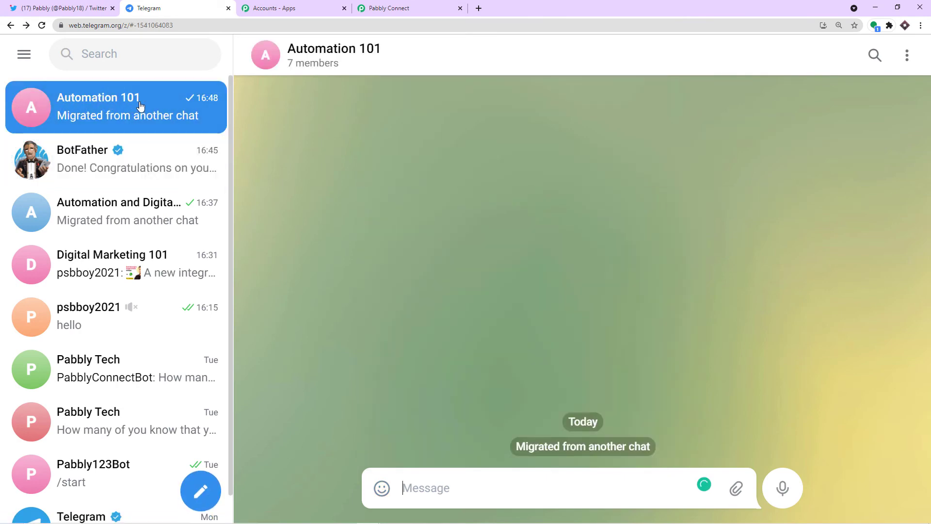
pyautogui.click(395, 7)
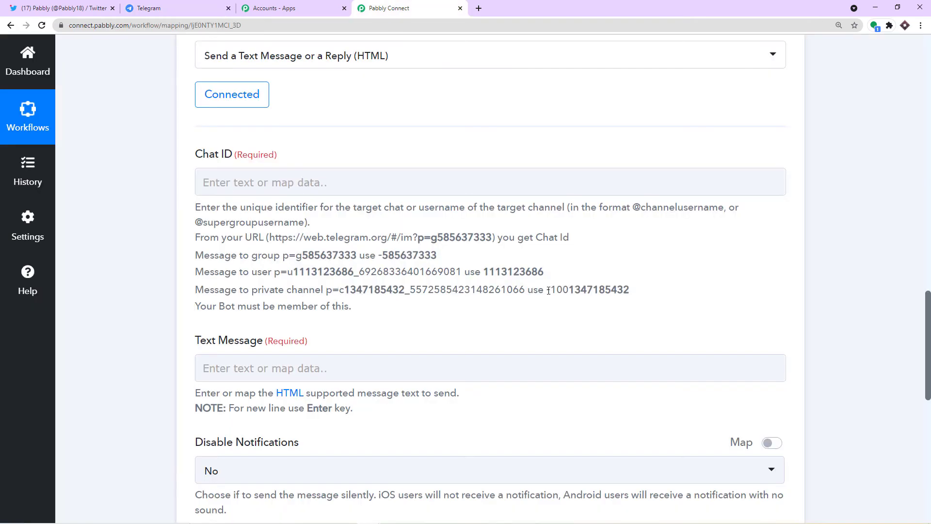
pyautogui.moveTo(546, 290); pyautogui.dragTo(568, 290)
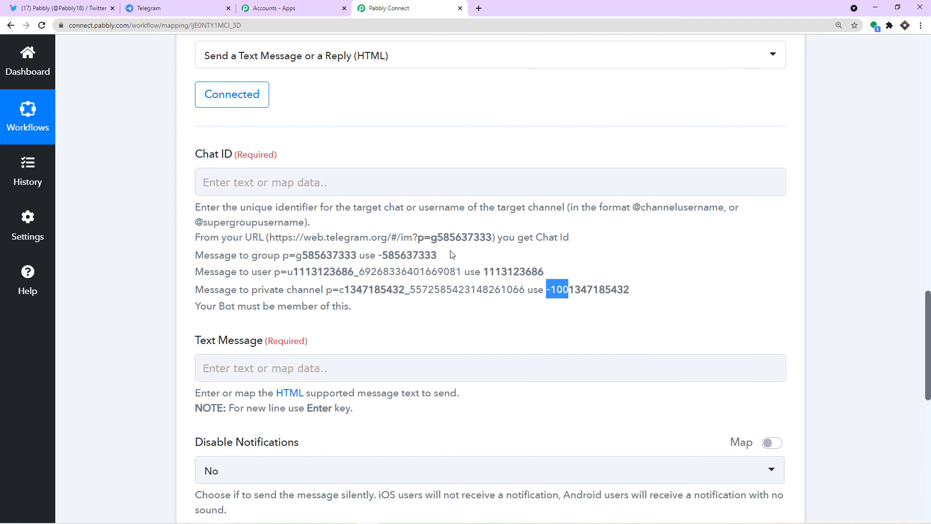
# Copy the Automation 101 group's numeric ID, without the minus sign, from its Telegram Web URL into Pabbly Connect's Chat ID field
pyautogui.click(151, 8)
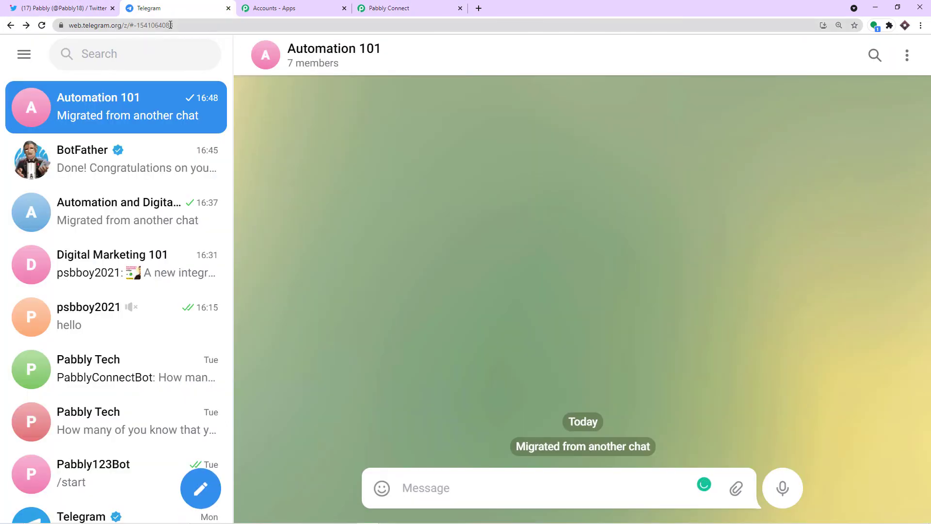
pyautogui.moveTo(173, 25); pyautogui.dragTo(137, 29)
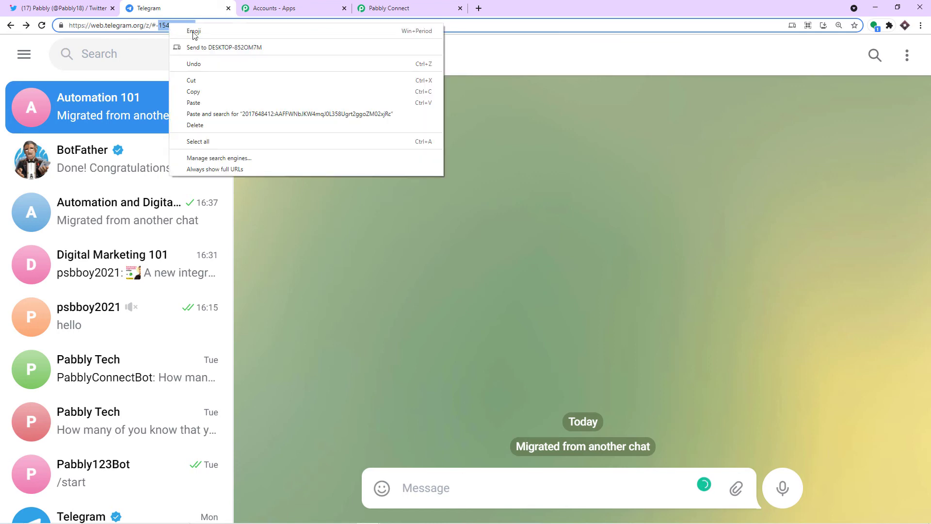
pyautogui.rightClick(170, 25)
pyautogui.click(193, 92)
pyautogui.click(388, 8)
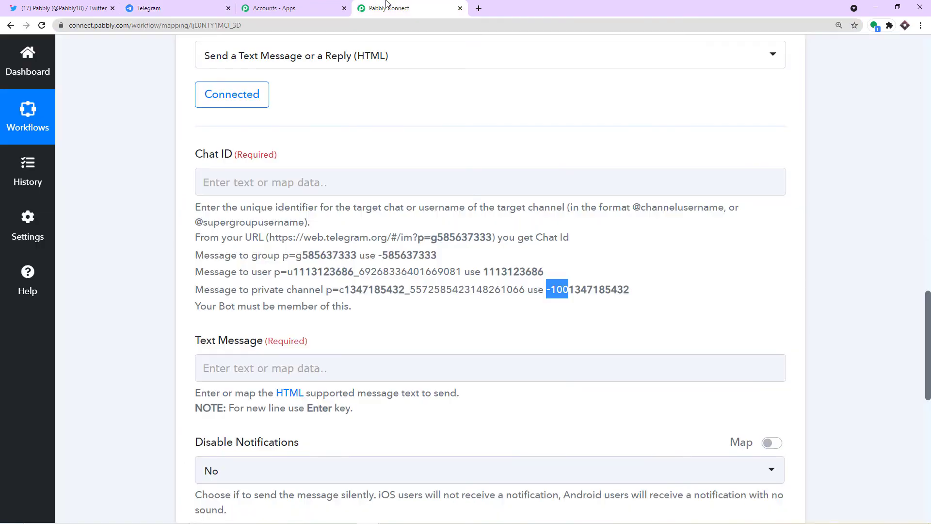
pyautogui.click(262, 182)
pyautogui.rightClick(263, 182)
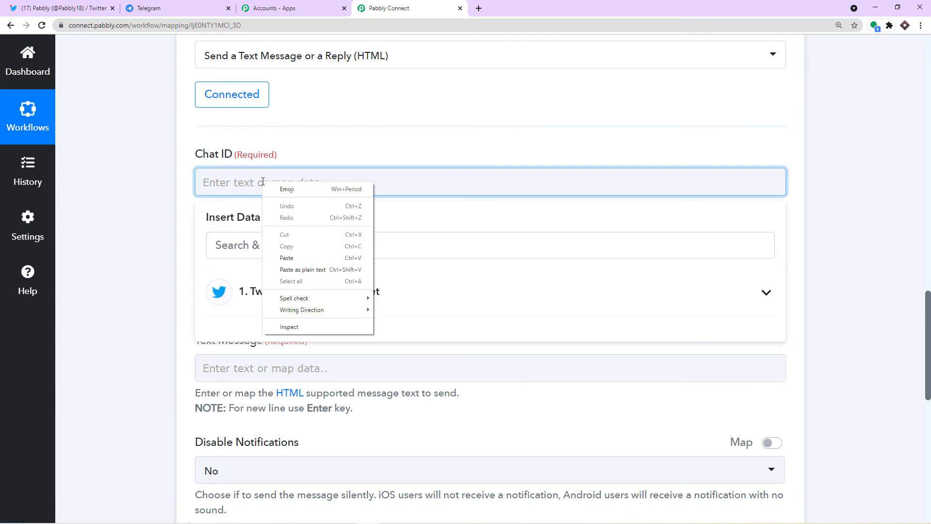
pyautogui.click(301, 259)
pyautogui.click(337, 152)
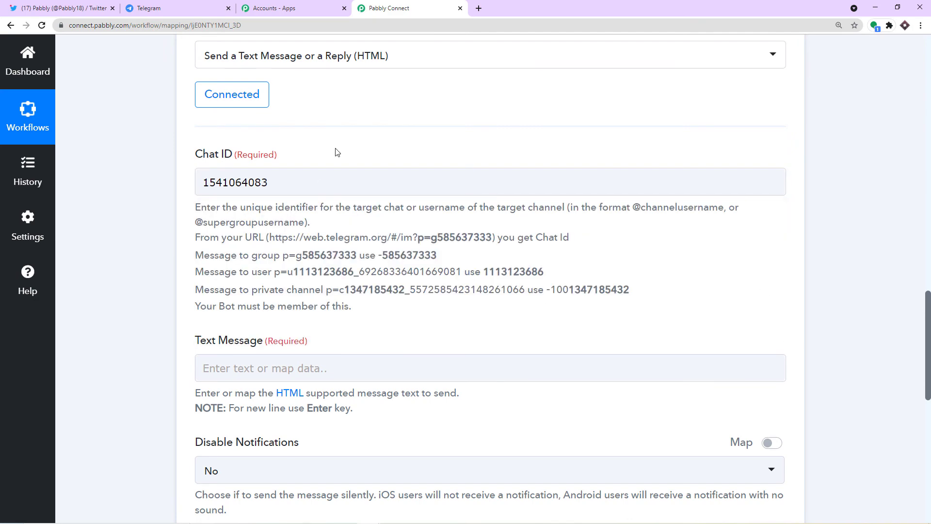
# Prefix the group's number in the Chat ID field with -100
pyautogui.click(176, 8)
pyautogui.click(366, 4)
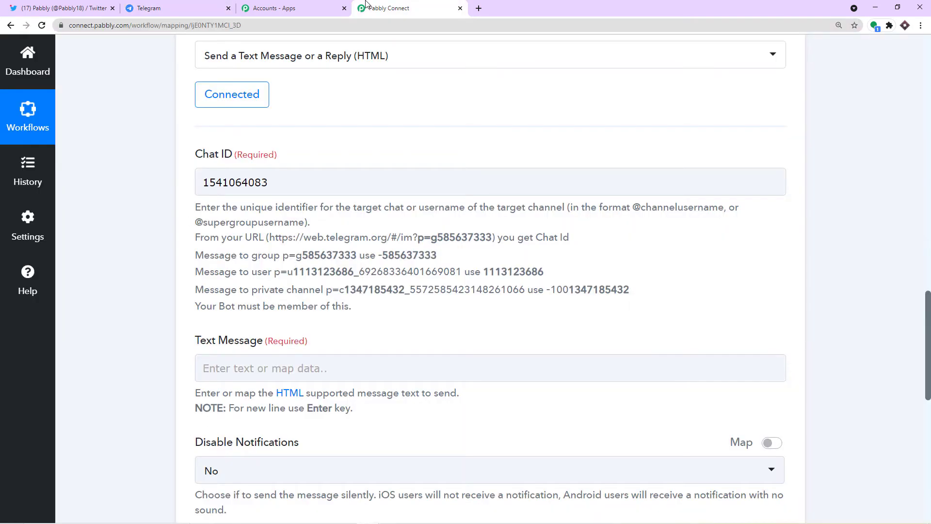
pyautogui.click(205, 183)
pyautogui.write('-')
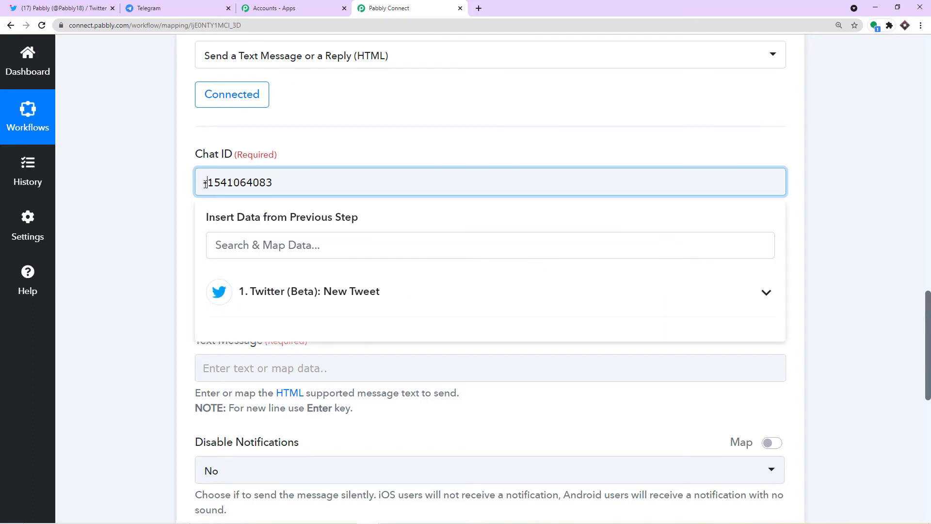
pyautogui.write('100')
pyautogui.click(682, 127)
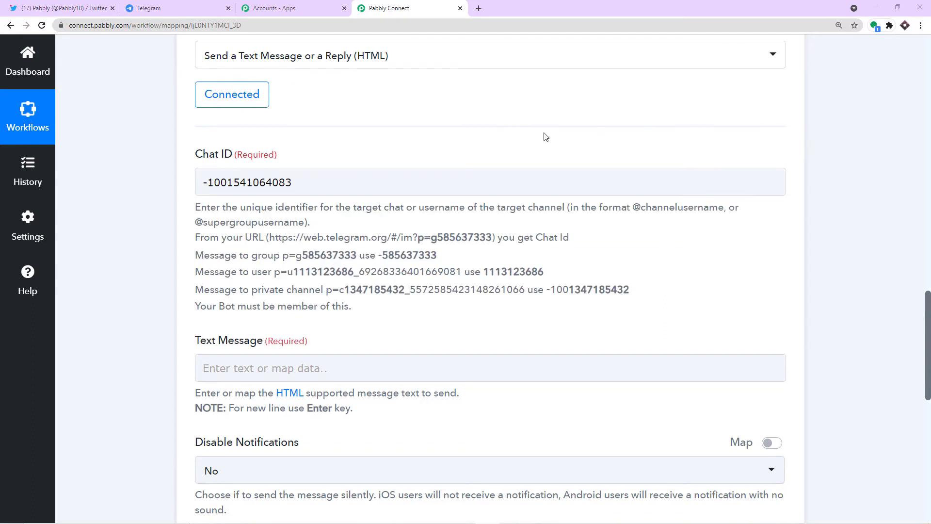
pyautogui.scroll(-3, 519, 173)
pyautogui.scroll(-1, 322, 198)
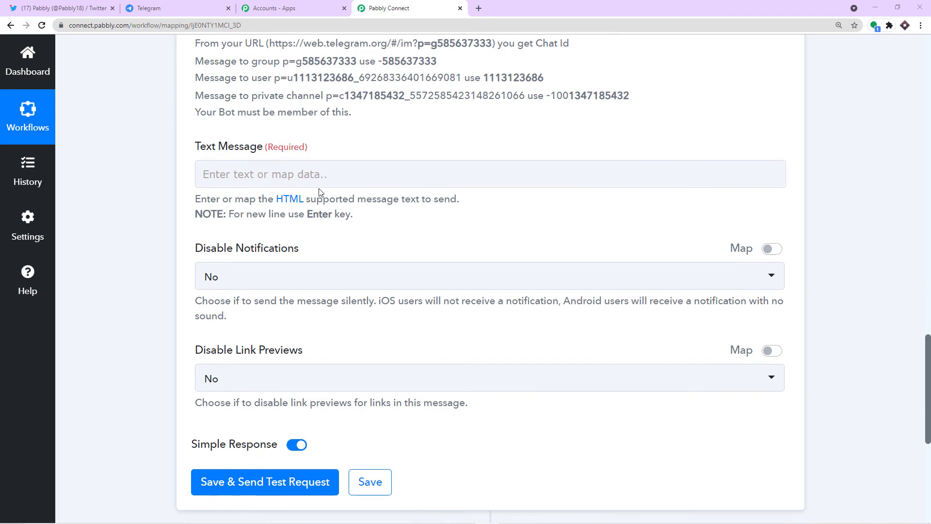
# Enlarge the Text value in the Twitter trigger's received response and highlight the full tweet text
pyautogui.scroll(20, 323, 187)
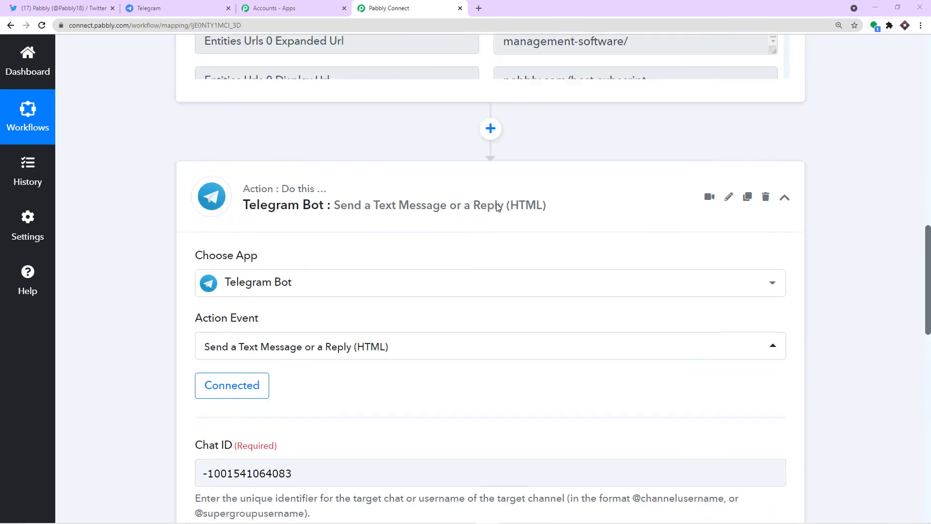
pyautogui.scroll(3, 546, 195)
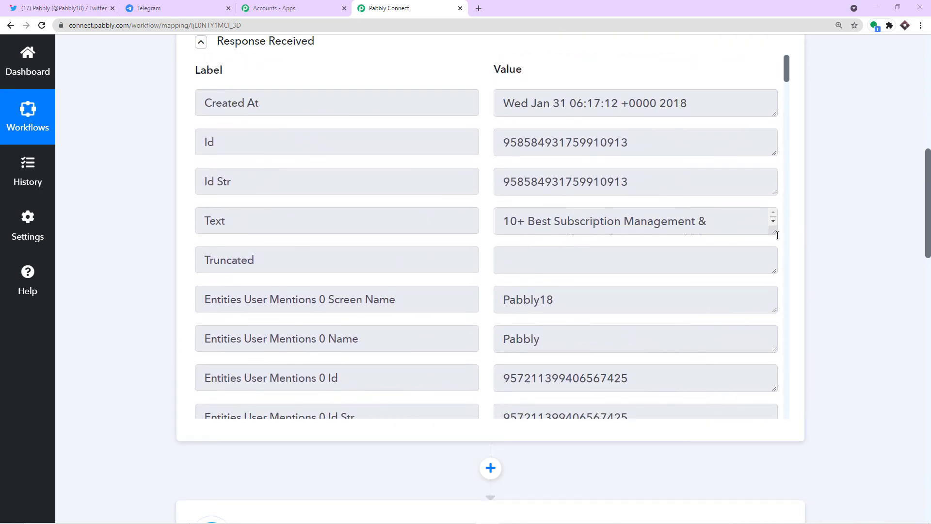
pyautogui.moveTo(775, 233); pyautogui.dragTo(771, 366)
pyautogui.click(719, 312)
pyautogui.hotkey('ctrl', 'a')
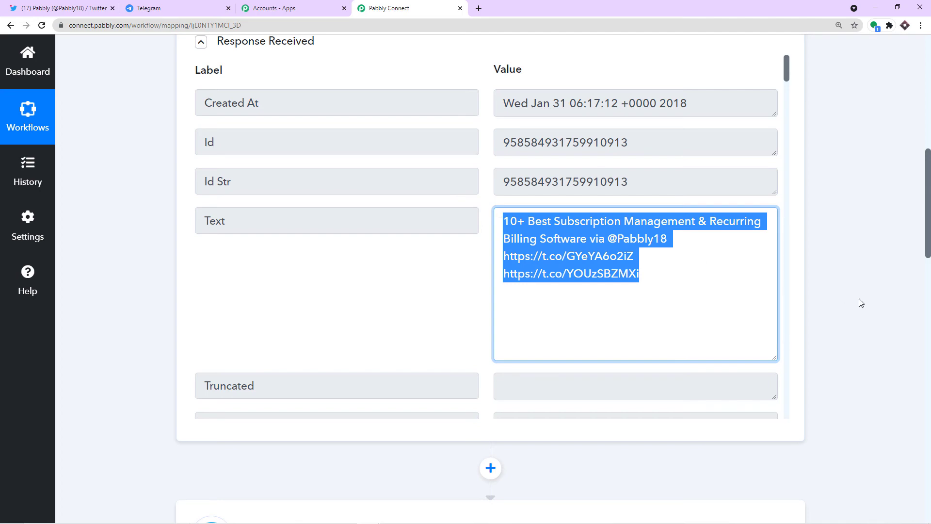
# Map the Text value from the Twitter (Beta): New Tweet step into the Telegram Bot action's Text Message field
pyautogui.scroll(-15, 861, 301)
pyautogui.scroll(-3, 860, 304)
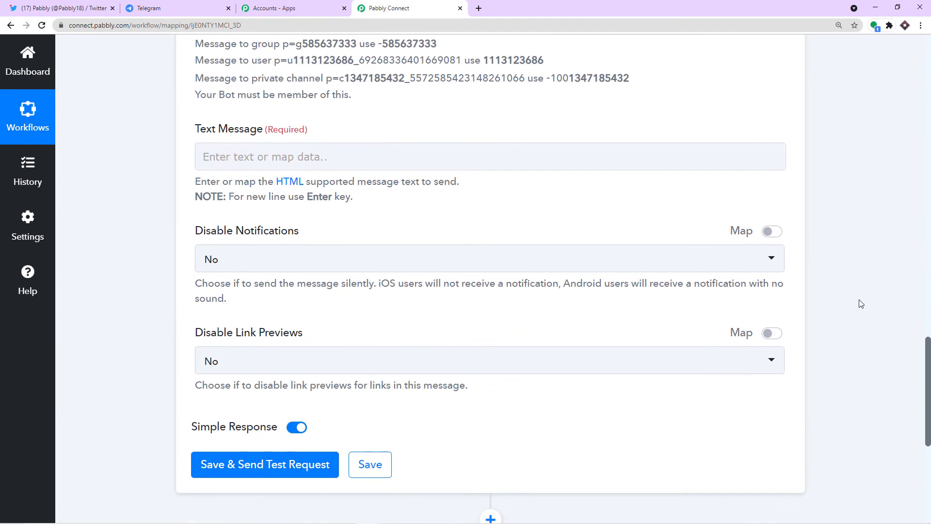
pyautogui.click(500, 127)
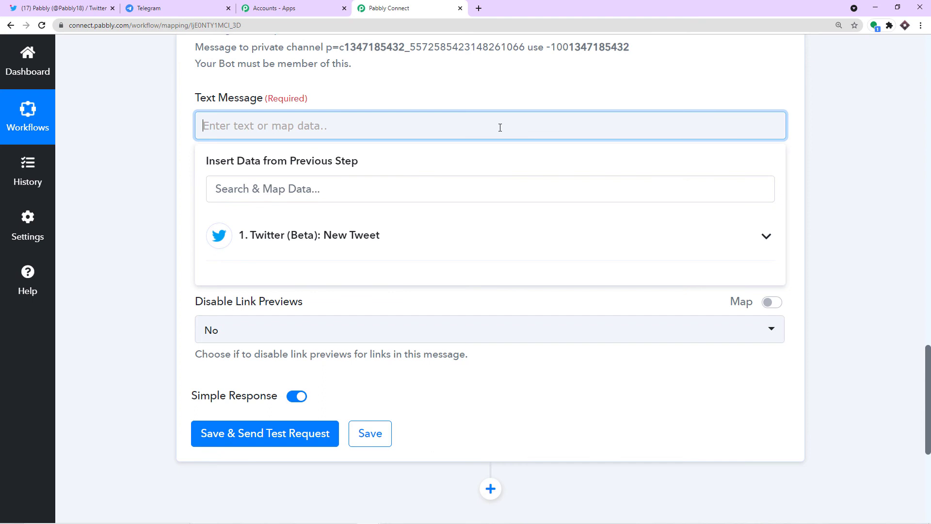
pyautogui.click(361, 235)
pyautogui.scroll(-1, 362, 242)
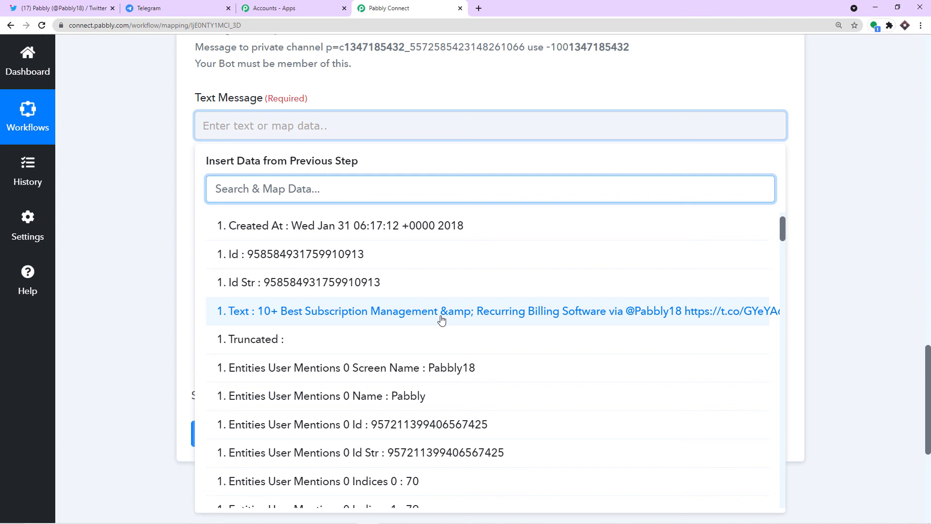
pyautogui.click(442, 320)
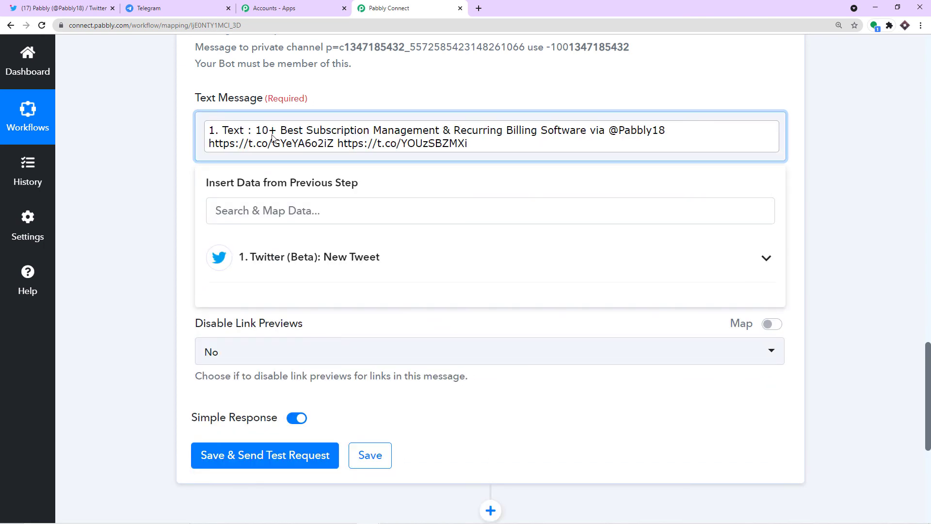
pyautogui.click(383, 101)
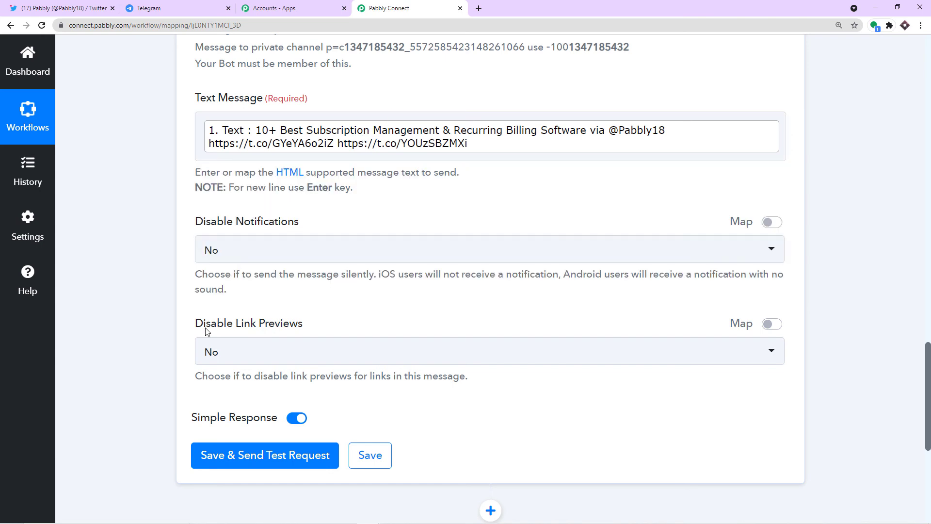
# Save the Telegram Bot action with a test request, and switch to Telegram Web to check the Automation 101 group
pyautogui.scroll(-1, 297, 342)
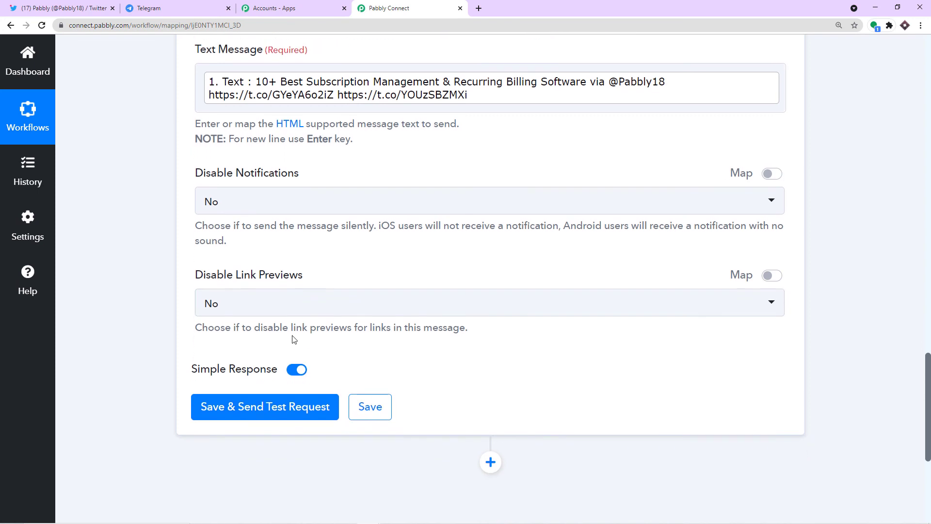
pyautogui.click(234, 402)
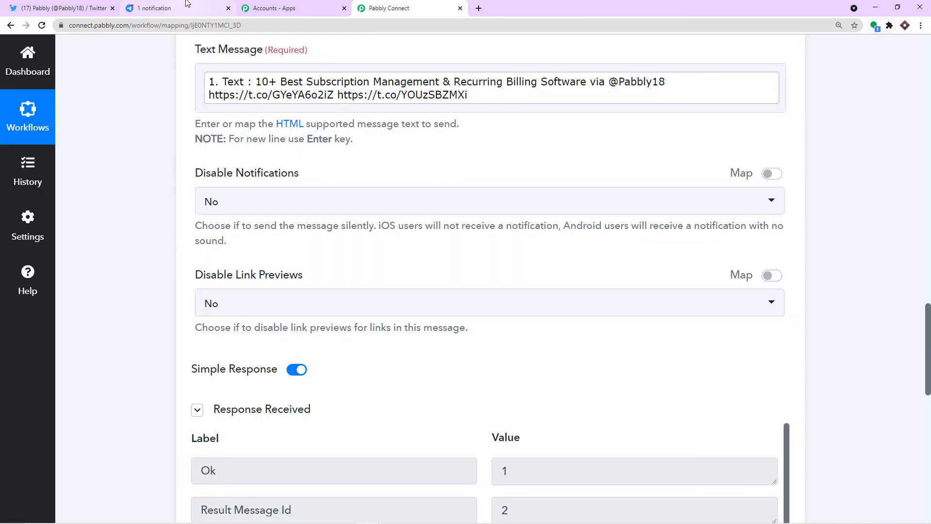
pyautogui.click(187, 6)
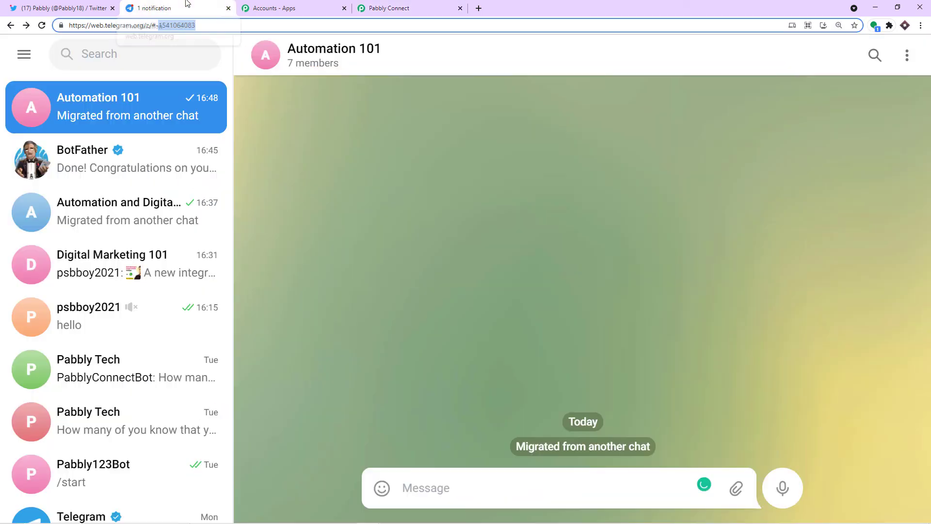